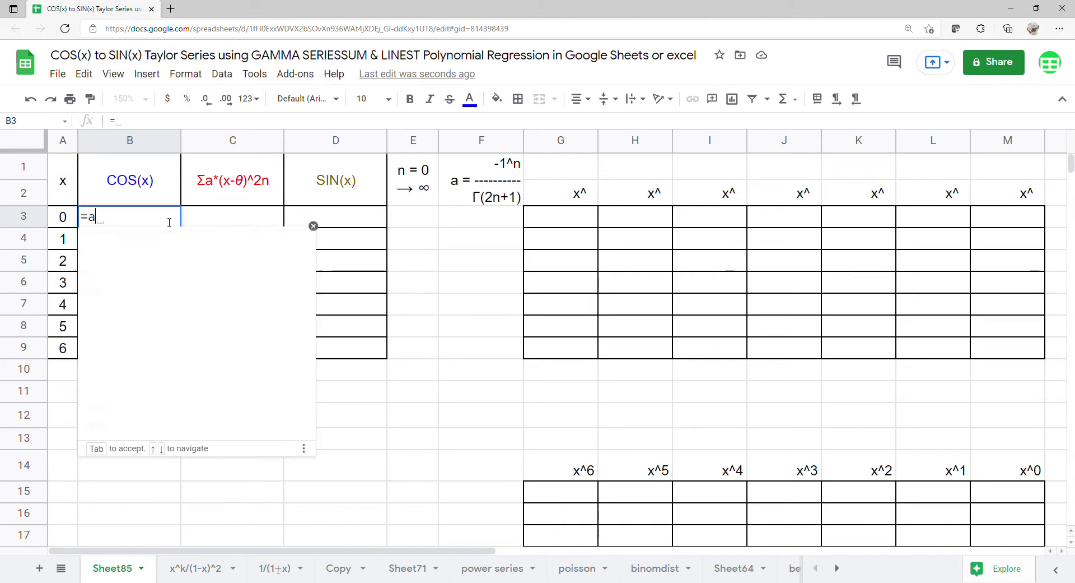
Fill the COS(x) column from B3 with an array formula taking the COS of A3:A9
key("Tab")
type("c")
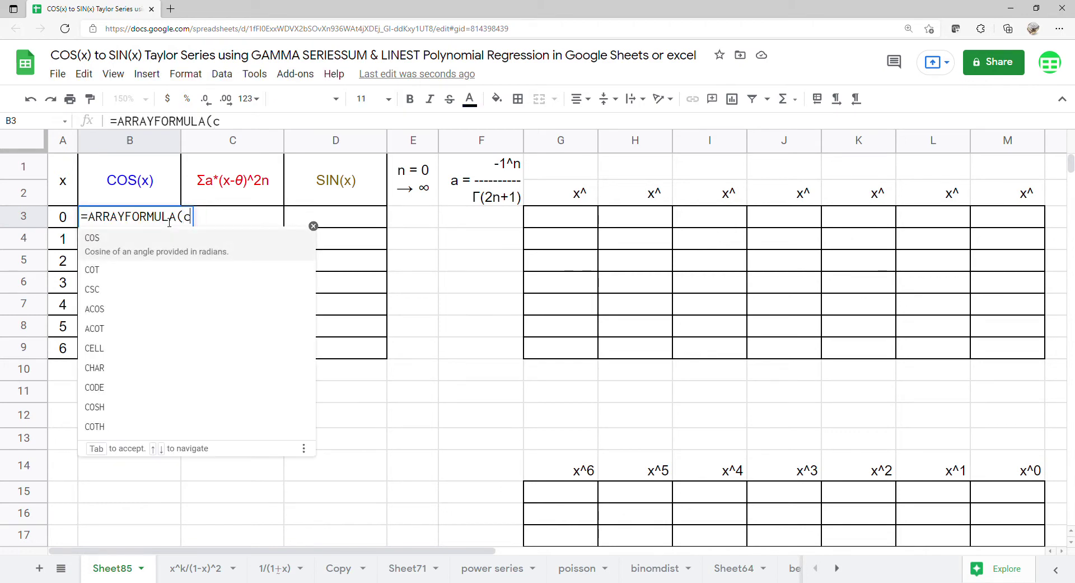
left_click(113, 240)
left_click_drag(62, 217, 44, 334)
key("Return")
Fill the SIN(x) column from D3 with an array formula taking the SIN of A3:A9
left_click(295, 220)
type("=arr")
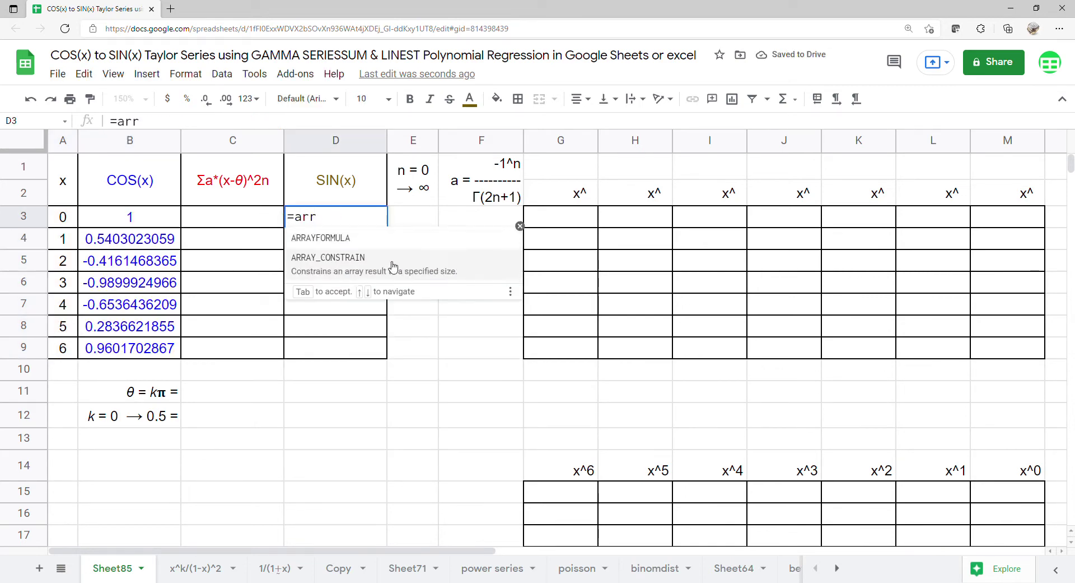
key("Tab")
type("s")
left_click(355, 269)
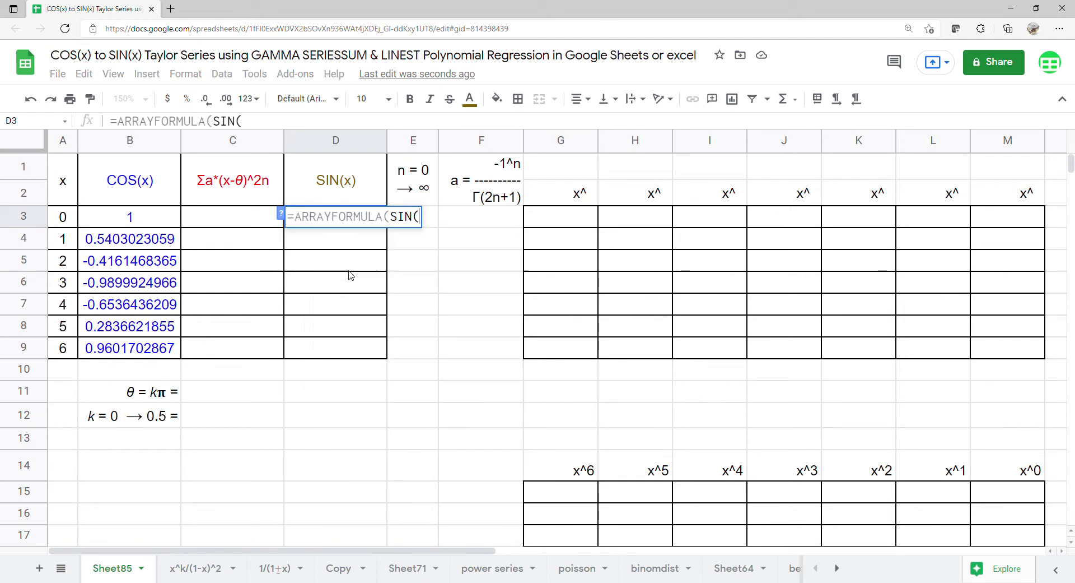
left_click_drag(65, 221, 63, 349)
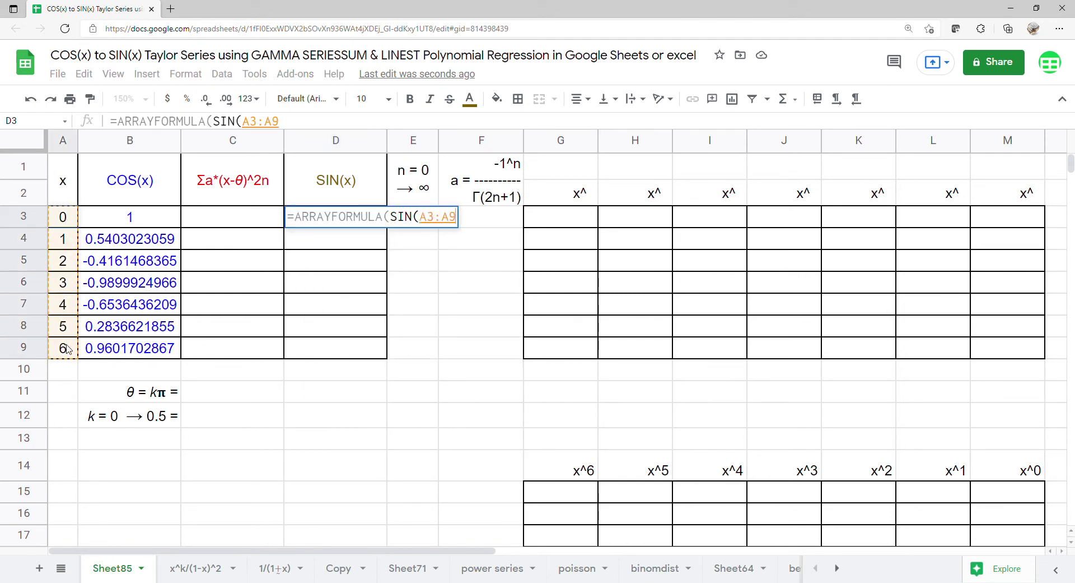
key("Return")
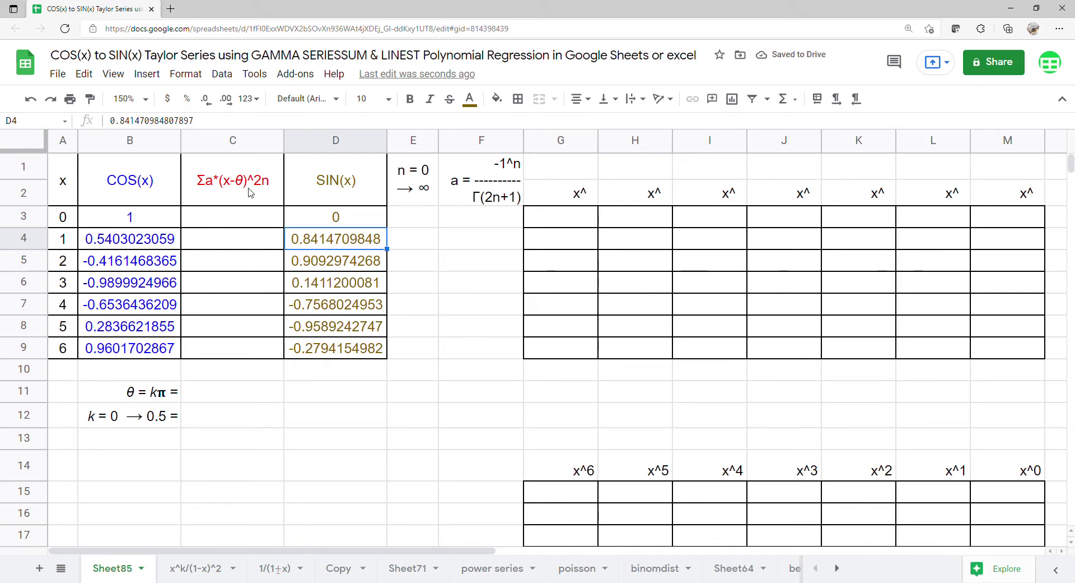
Calculate θ in cell C11 as C12 multiplied by PI()
left_click(232, 401)
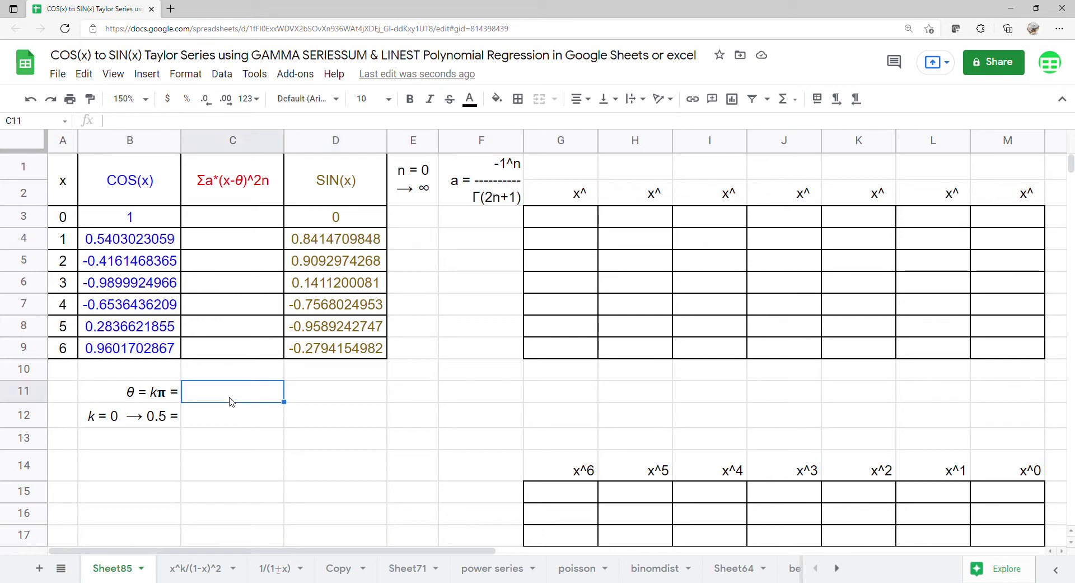
type("=")
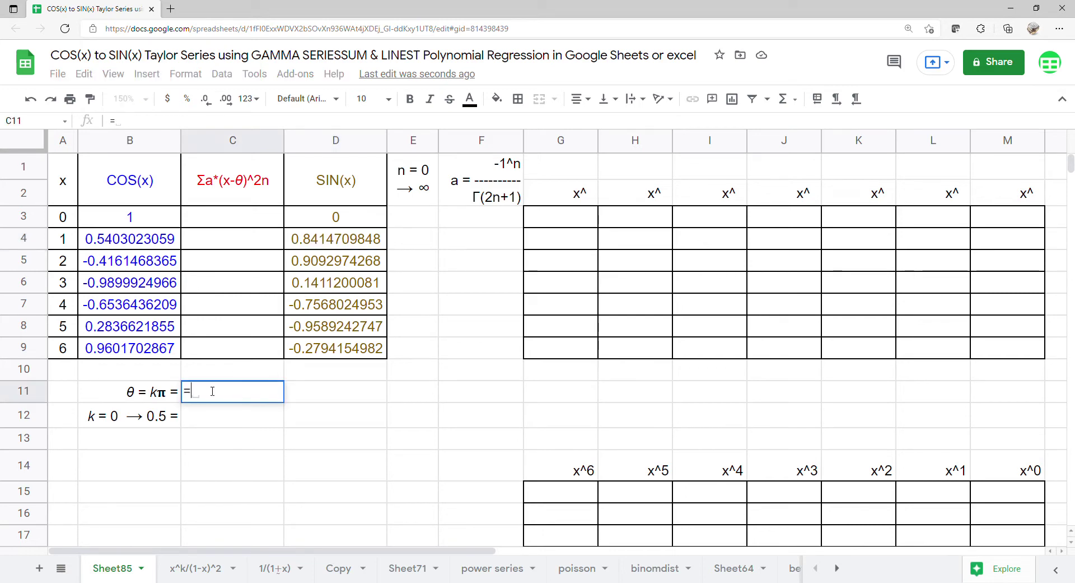
left_click(193, 421)
type("*PI")
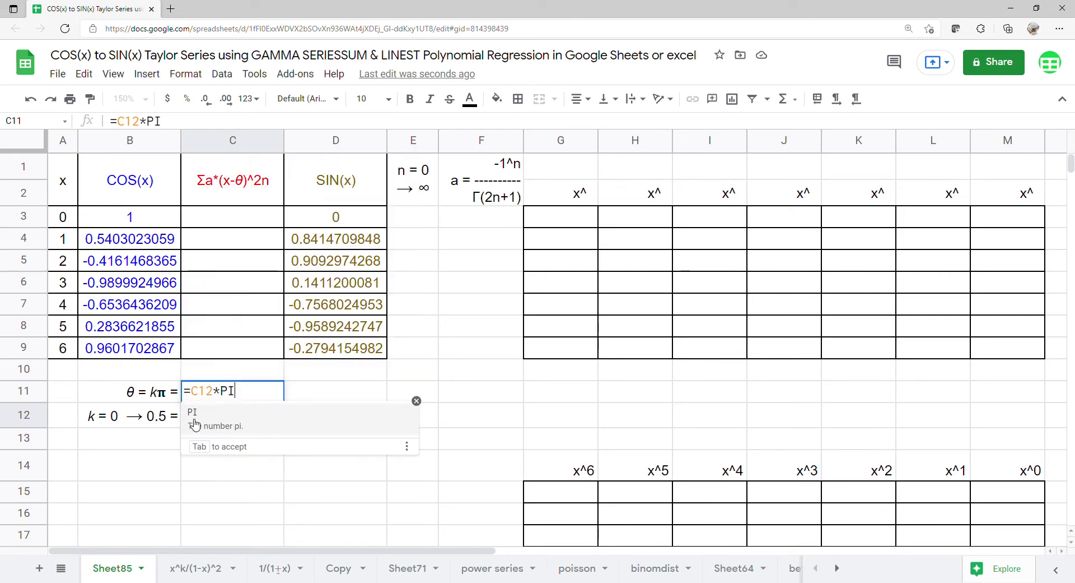
left_click(205, 422)
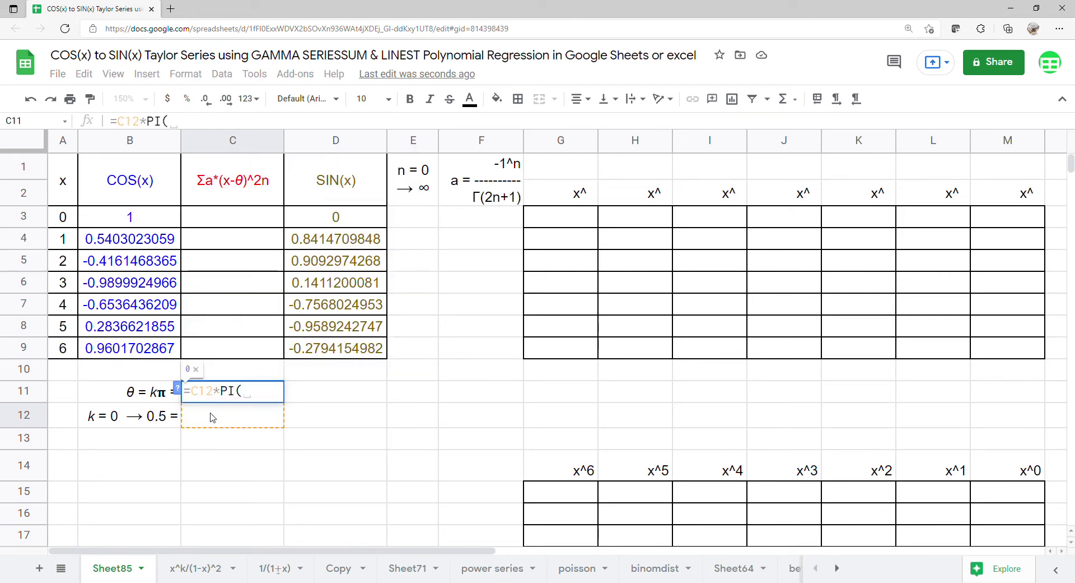
key("Return")
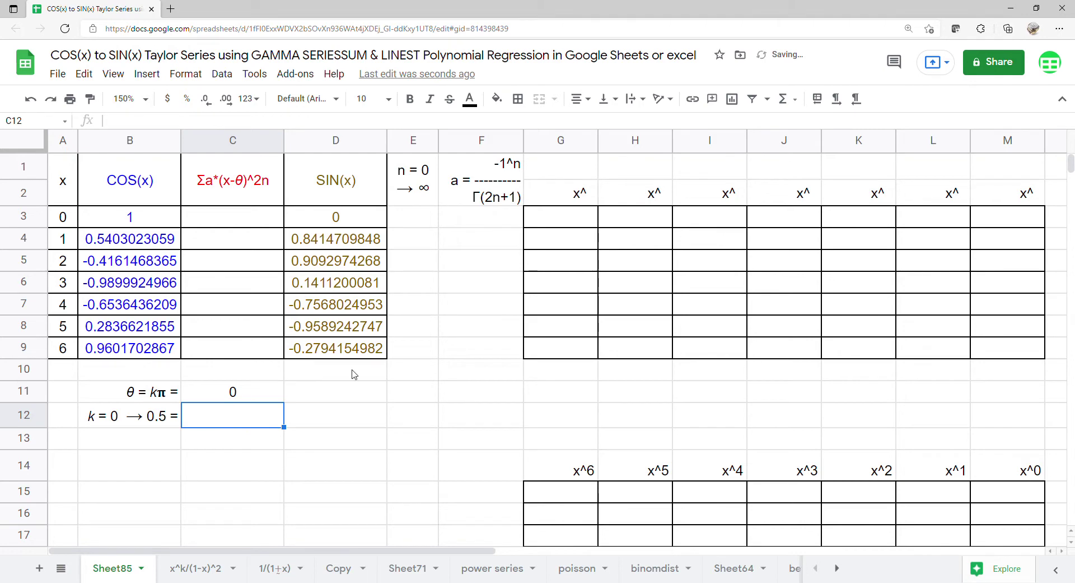
Add a dropdown validation list with items 0,0.1,0.2,0.3,0.4,0.5 to cell C12 and choose 0 for k
left_click(221, 73)
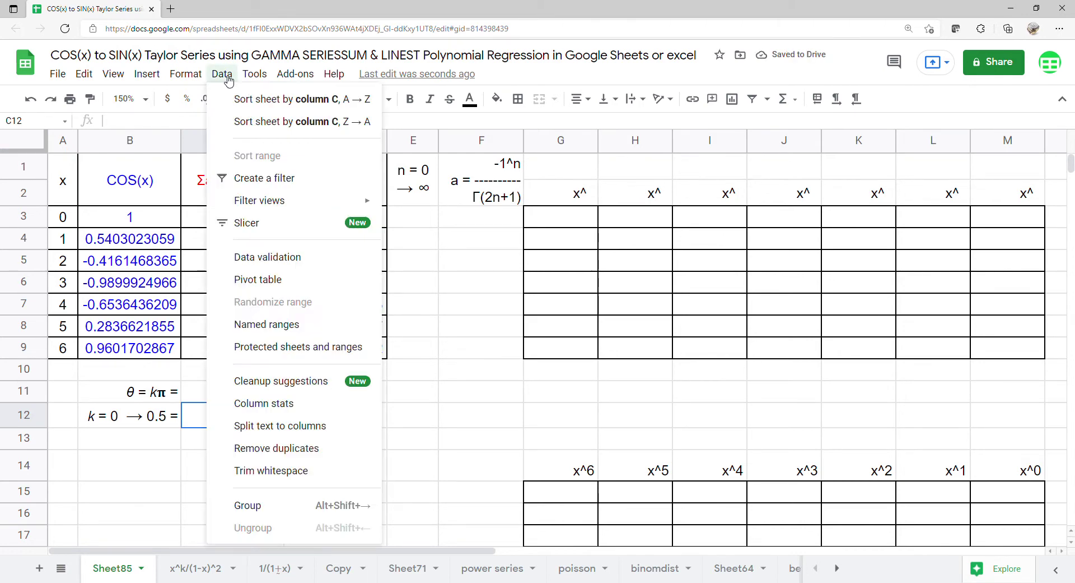
left_click(249, 256)
left_click(483, 273)
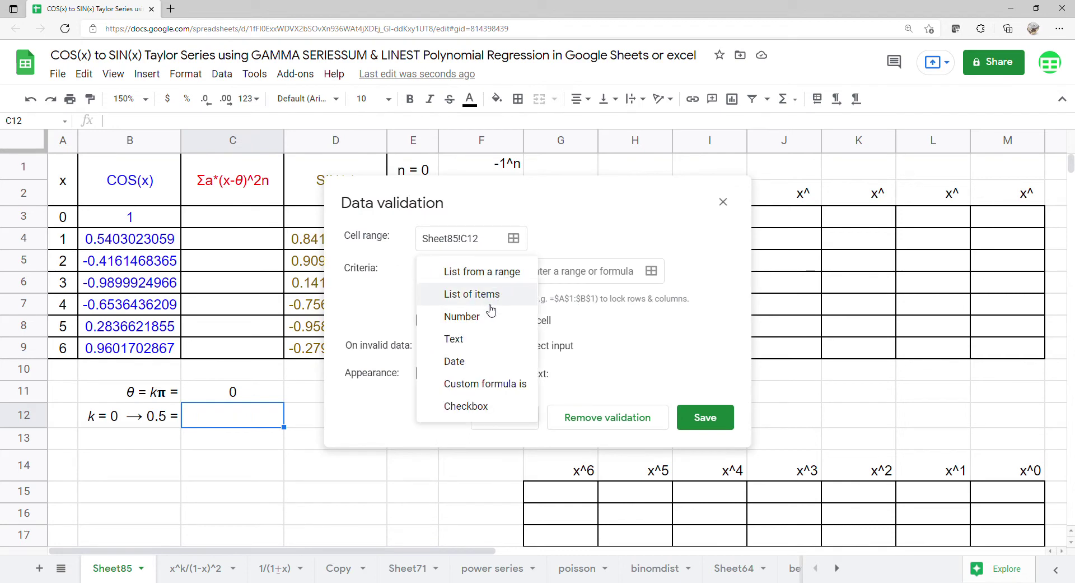
left_click(487, 295)
left_click(539, 273)
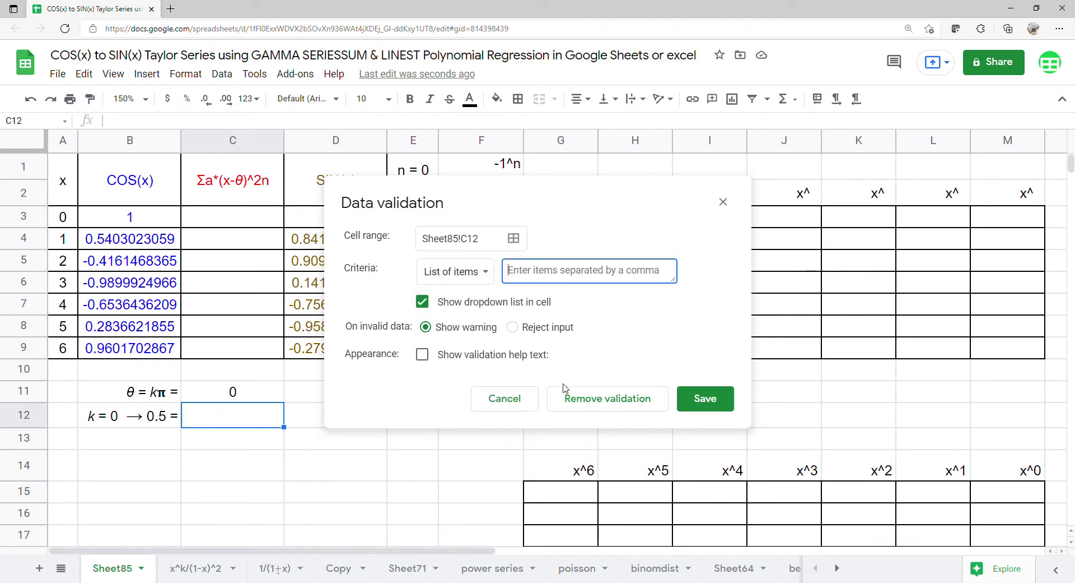
type("0,0.1,0.2,0.3,0.4,0.5")
left_click(705, 401)
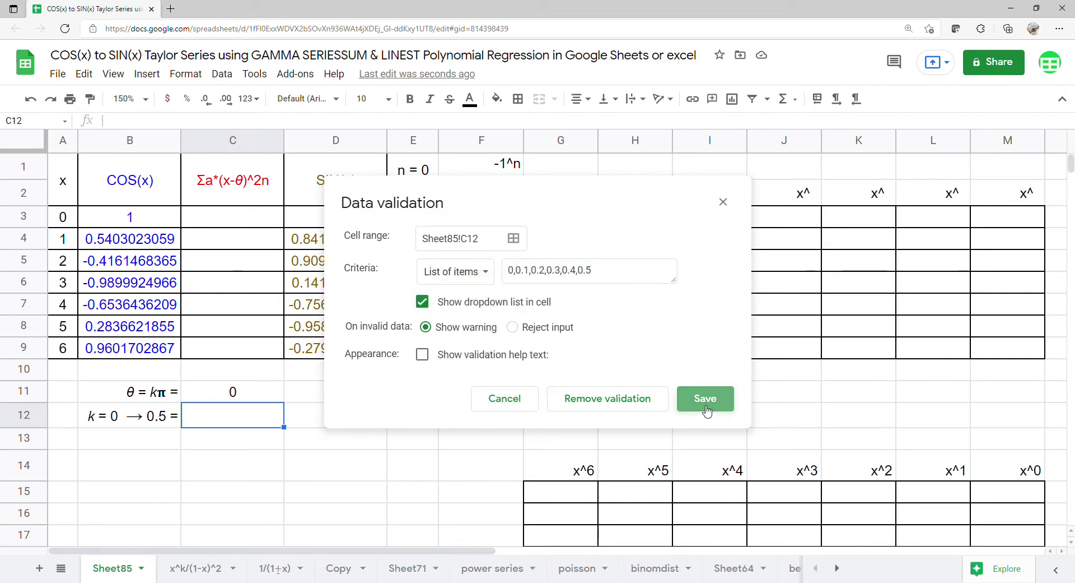
left_click(273, 415)
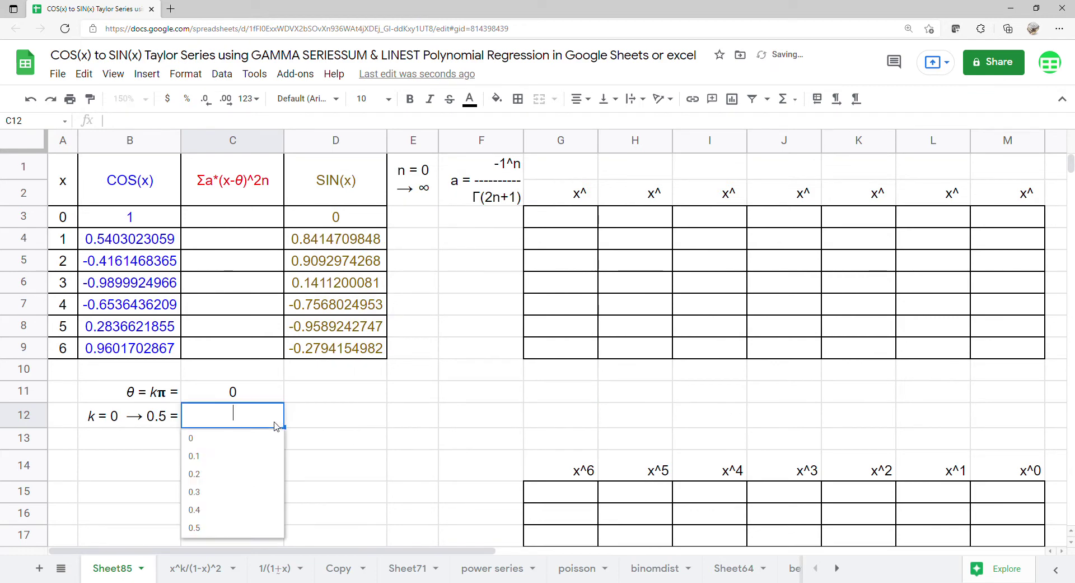
left_click(257, 443)
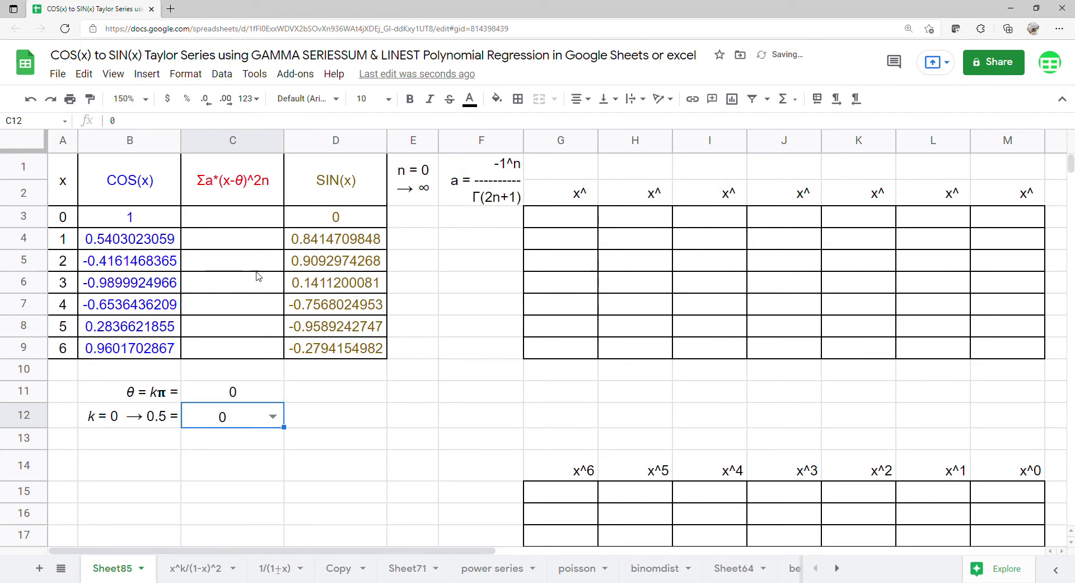
Enter 0 in cell E3 as the starting value of the n series
left_click(400, 222)
type("0")
key("Return")
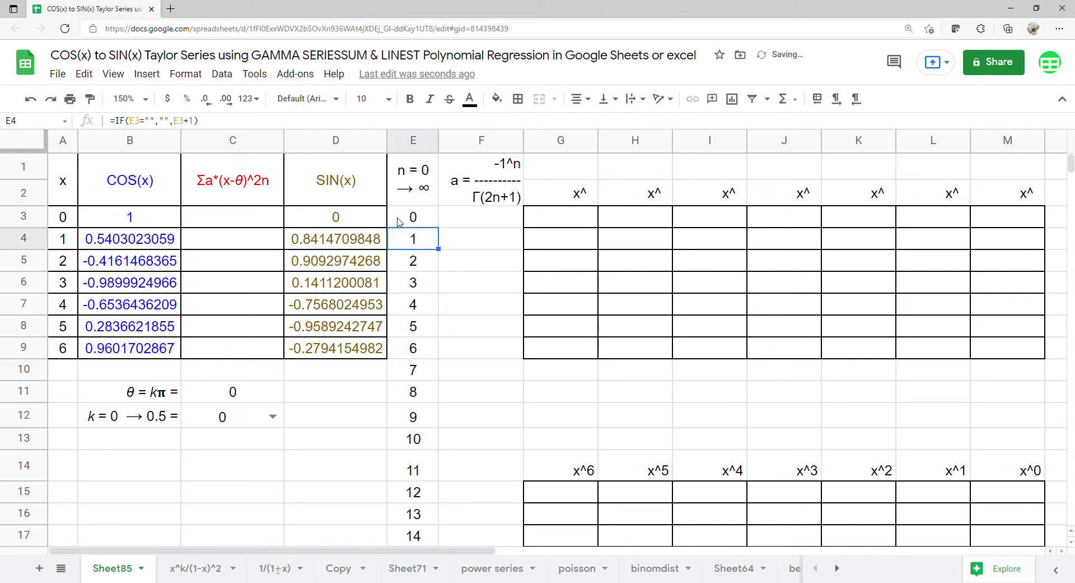
Enter an array formula in F3 that computes -1^E3:E17 for the numerator of coefficient a
left_click(464, 217)
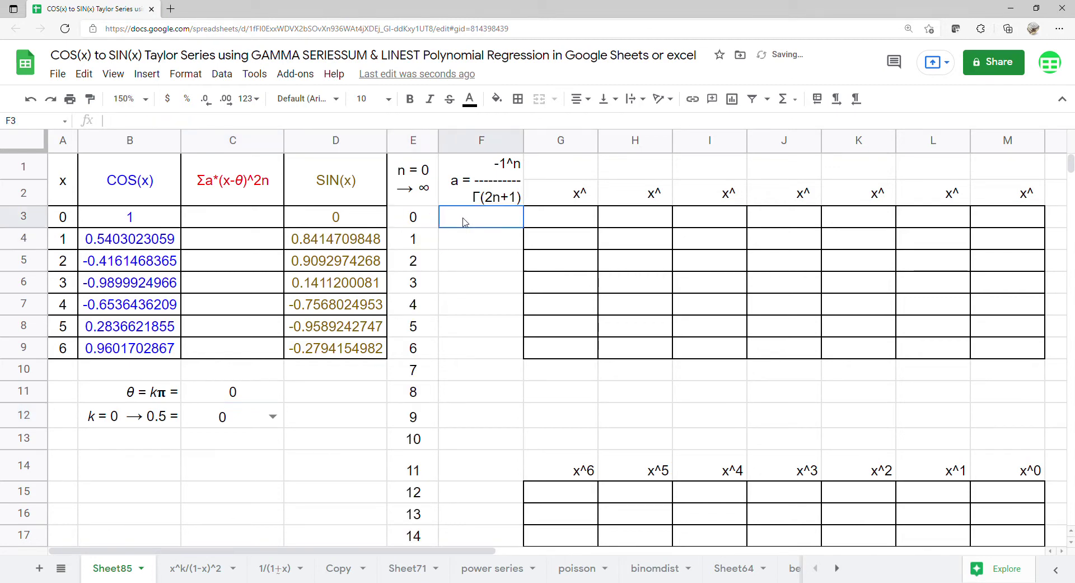
type("=")
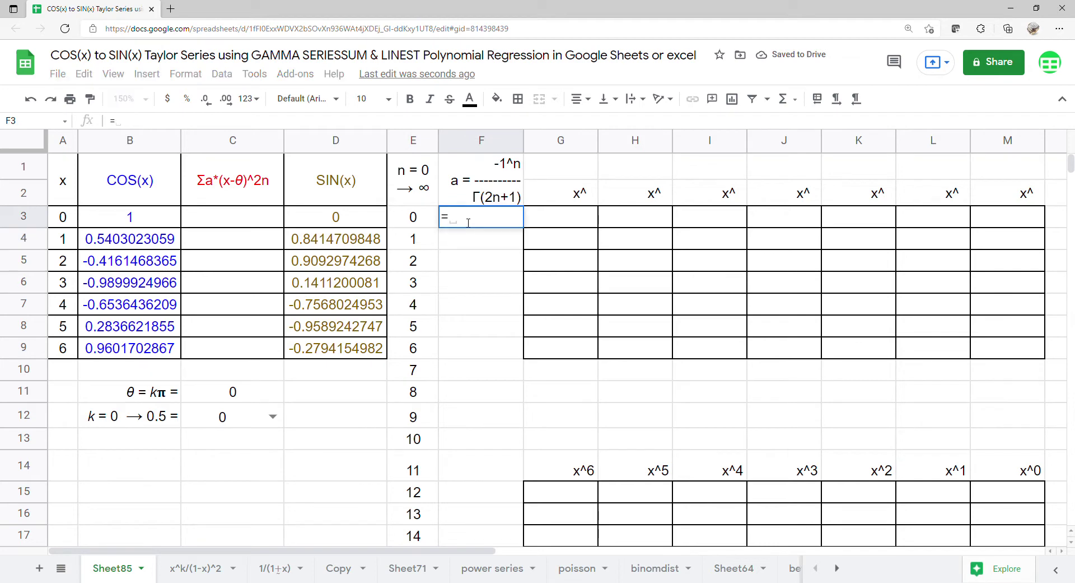
type("arr")
key("Tab")
type("-1^")
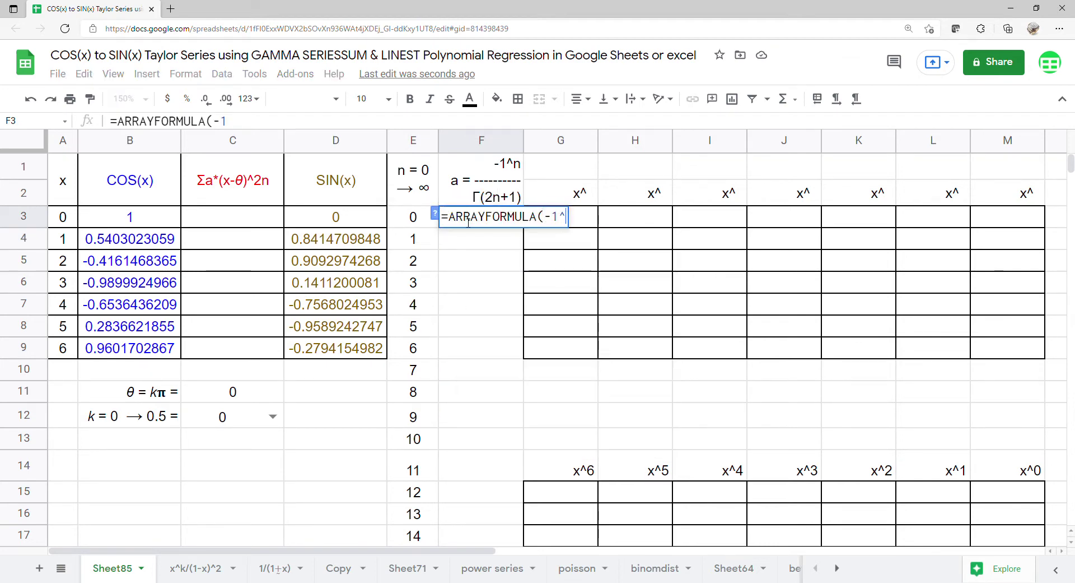
left_click_drag(427, 217, 411, 536)
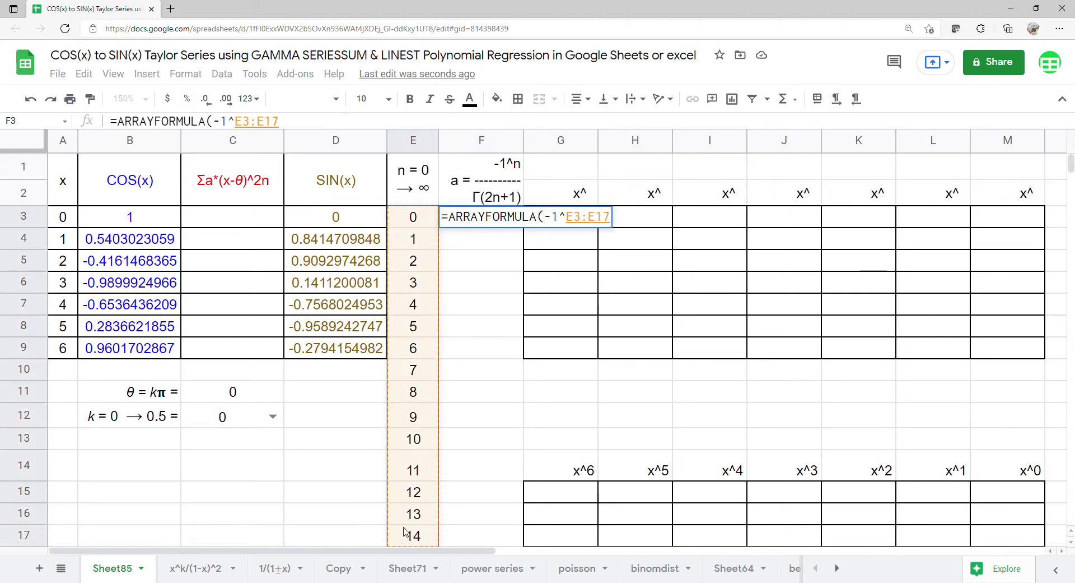
key("Return")
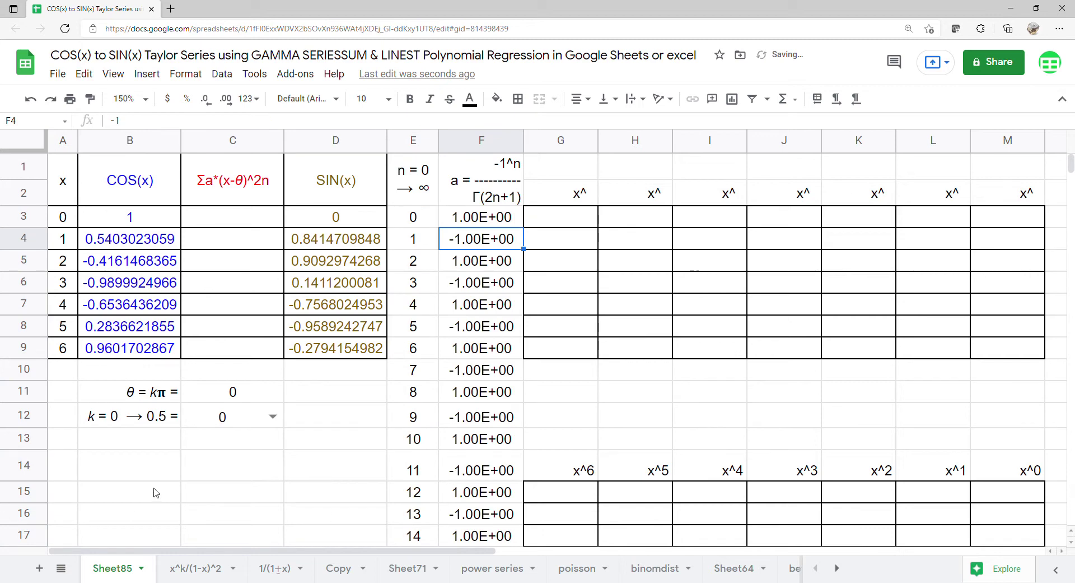
Extend the array formula in F3 by dividing -1^E3:E17 by GAMMA(2*E3:E17+1)
left_click(517, 223)
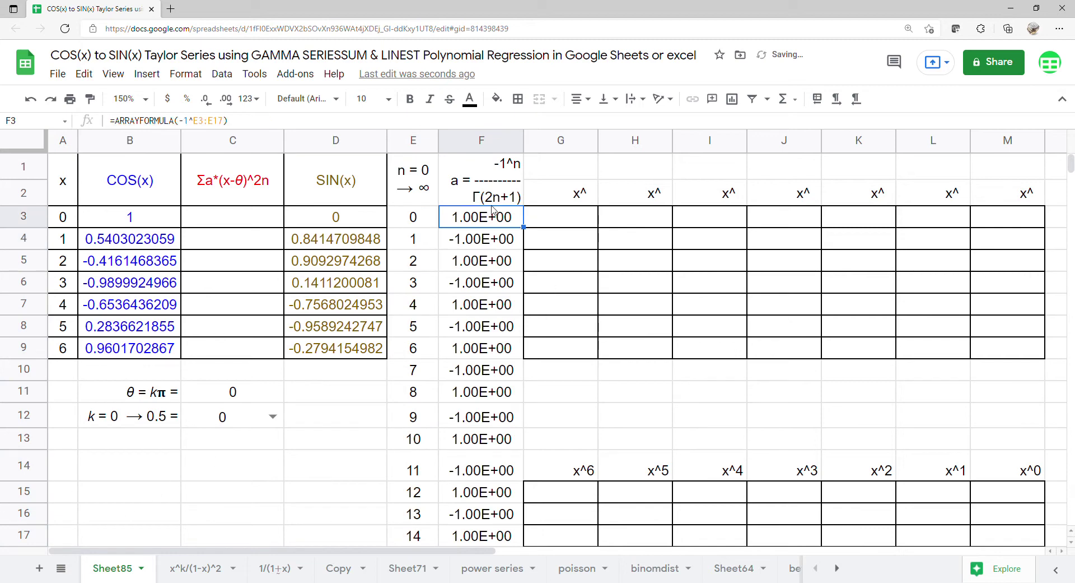
left_click(228, 127)
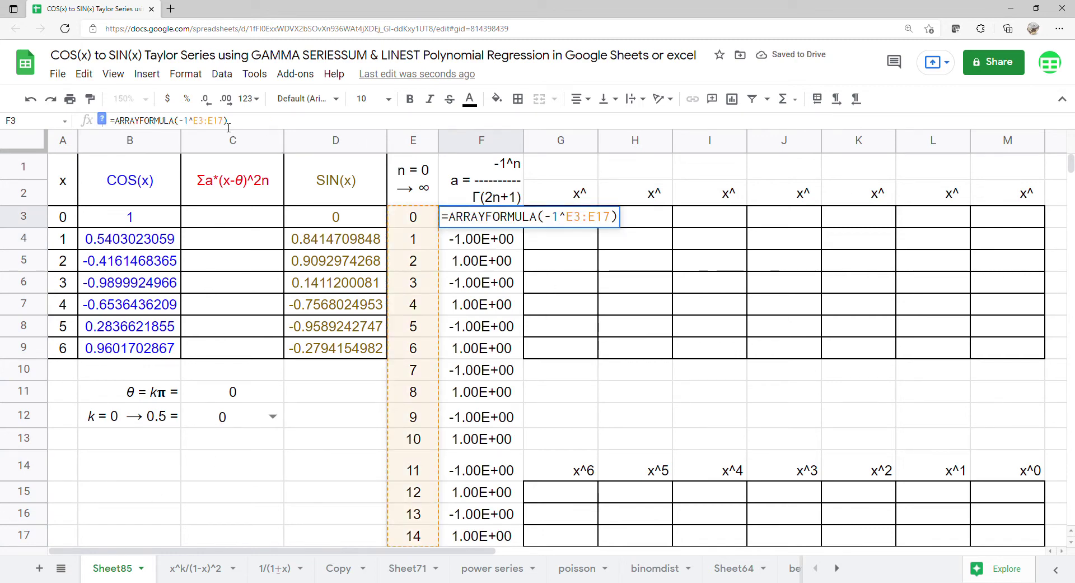
type("/")
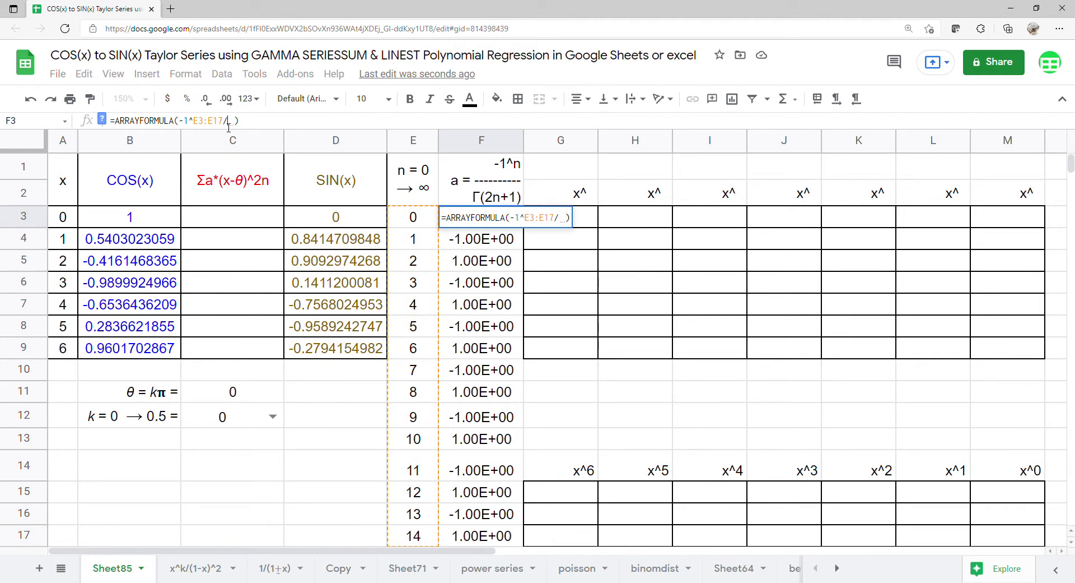
type("gamm")
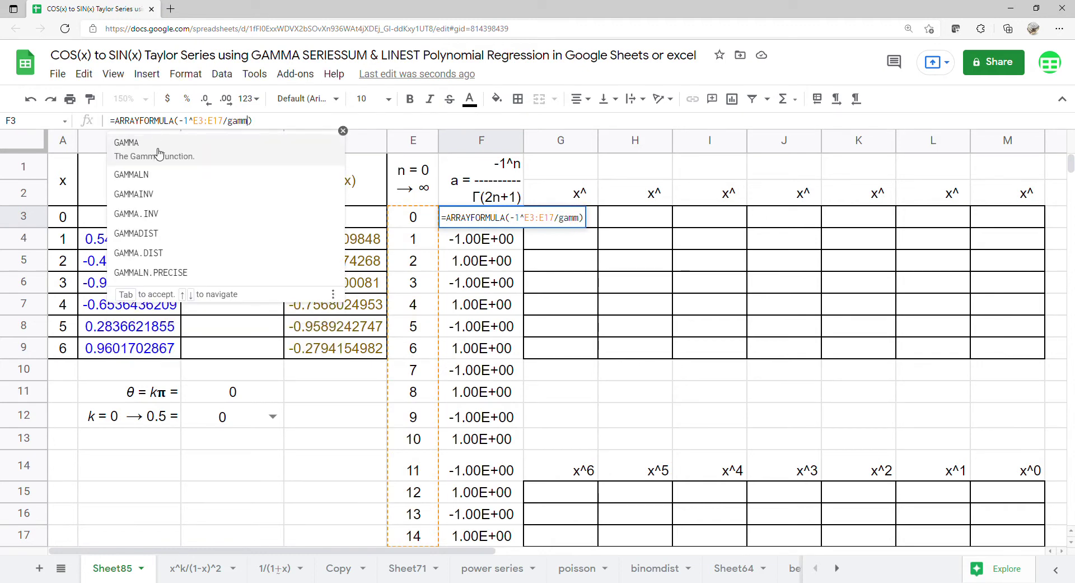
left_click(159, 153)
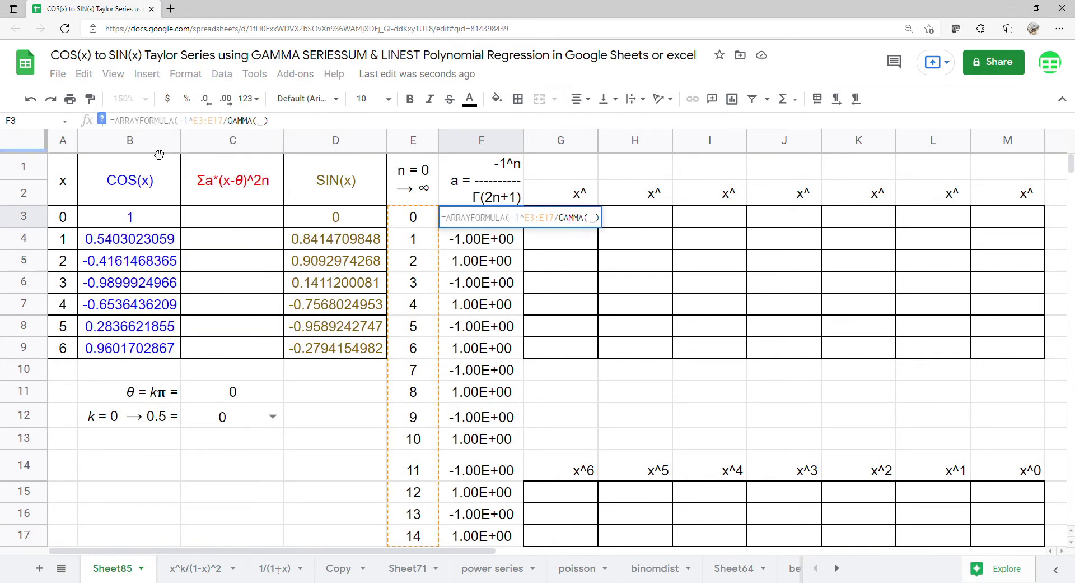
type("2*")
left_click_drag(422, 223, 380, 525)
type("+1")
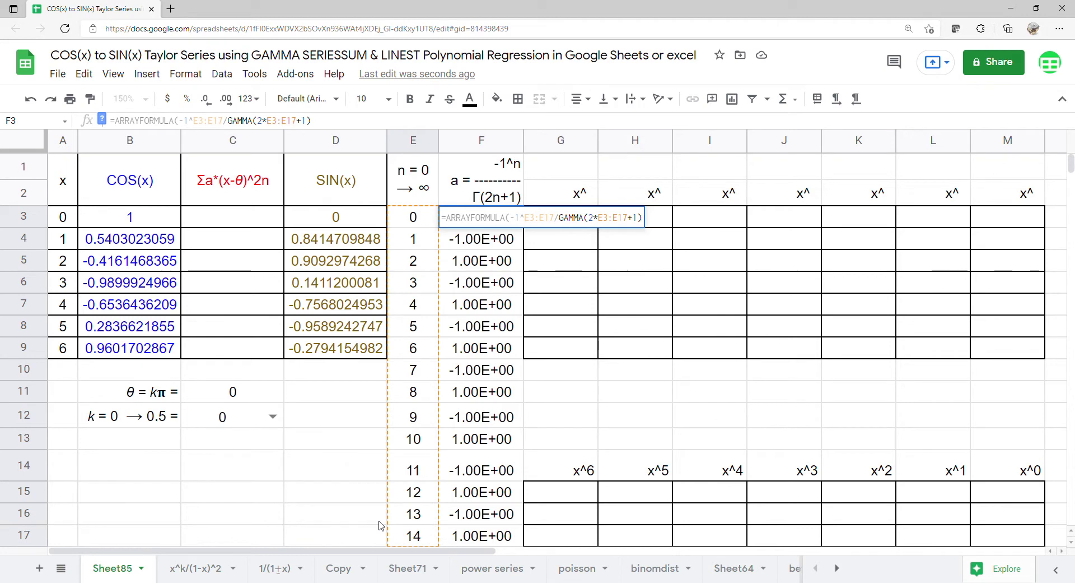
key("Return")
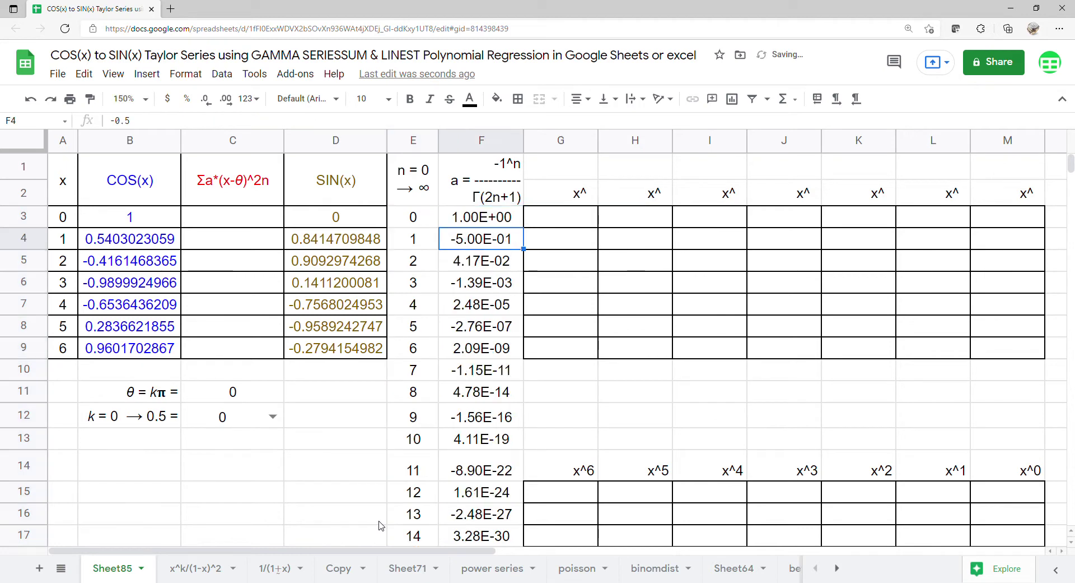
Enter an array formula in C3 computing SERIESSUM(A3:A9-C11,0,2,F3:F17) for the Taylor series column
left_click(230, 224)
type("=arr")
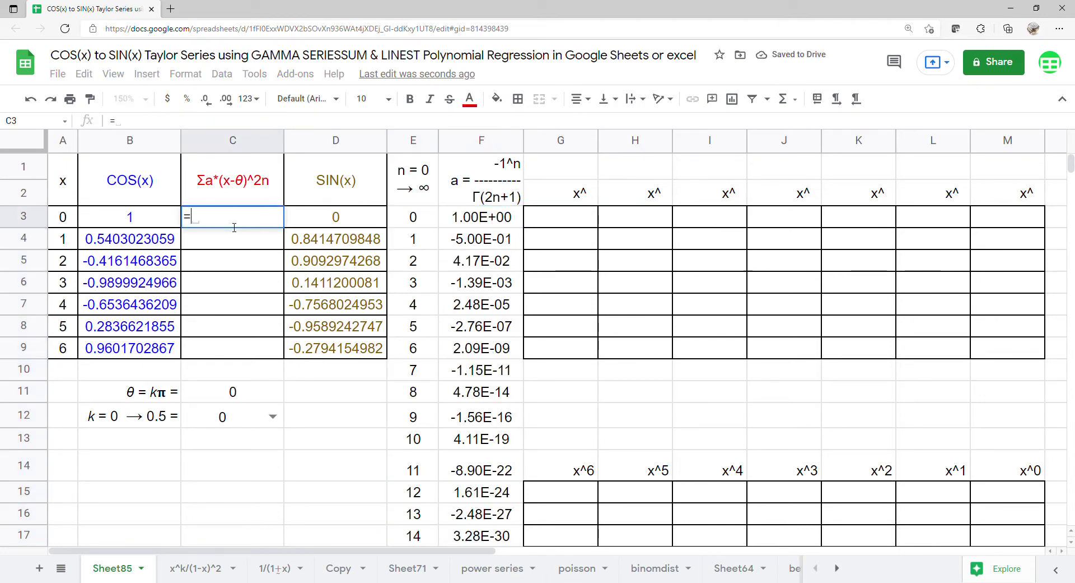
key("Tab")
type("ser")
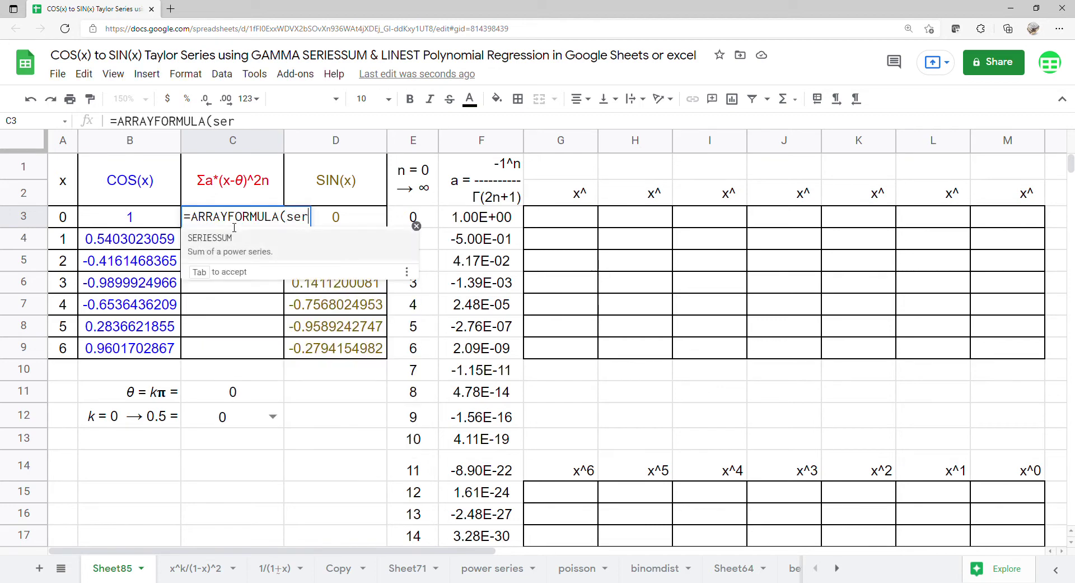
key("Tab")
left_click_drag(71, 221, 72, 348)
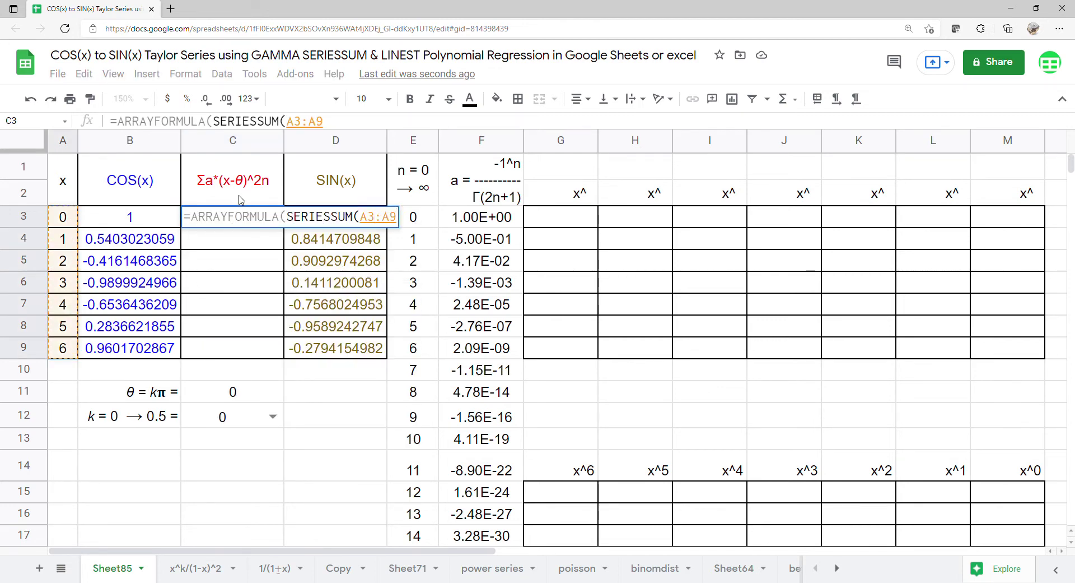
type("-")
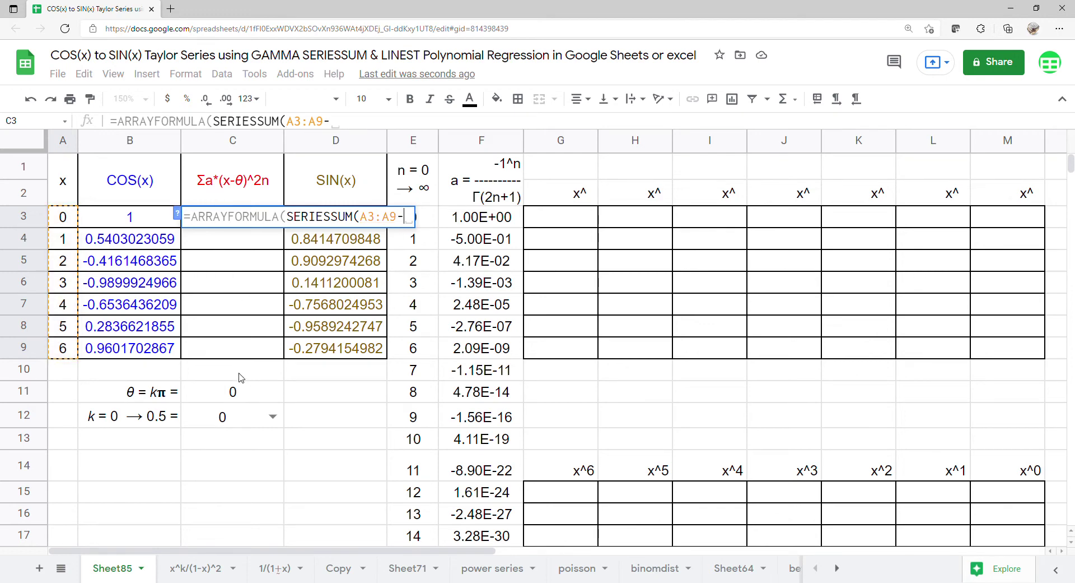
left_click(238, 401)
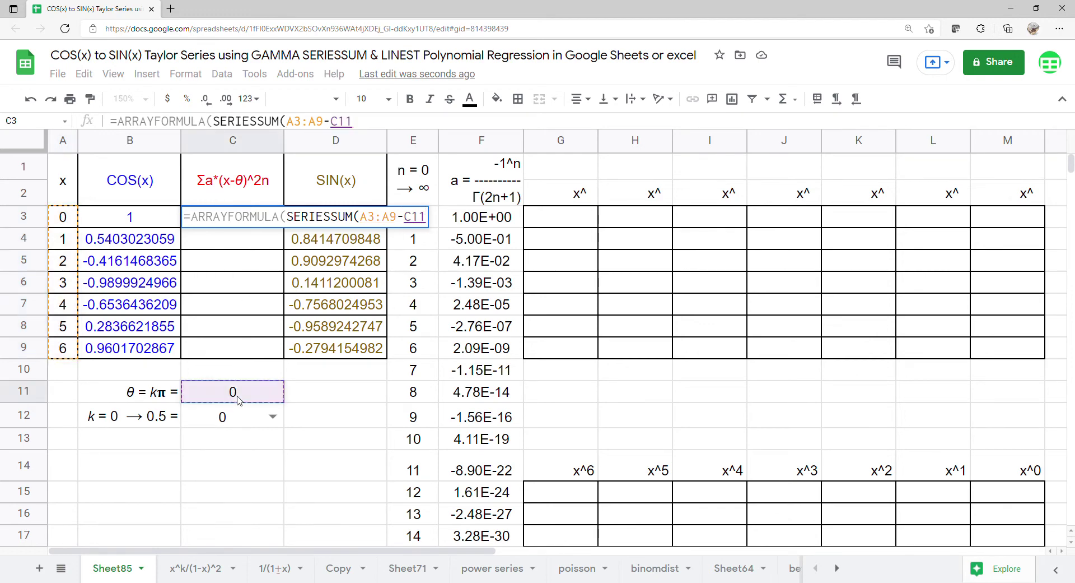
type(",0,")
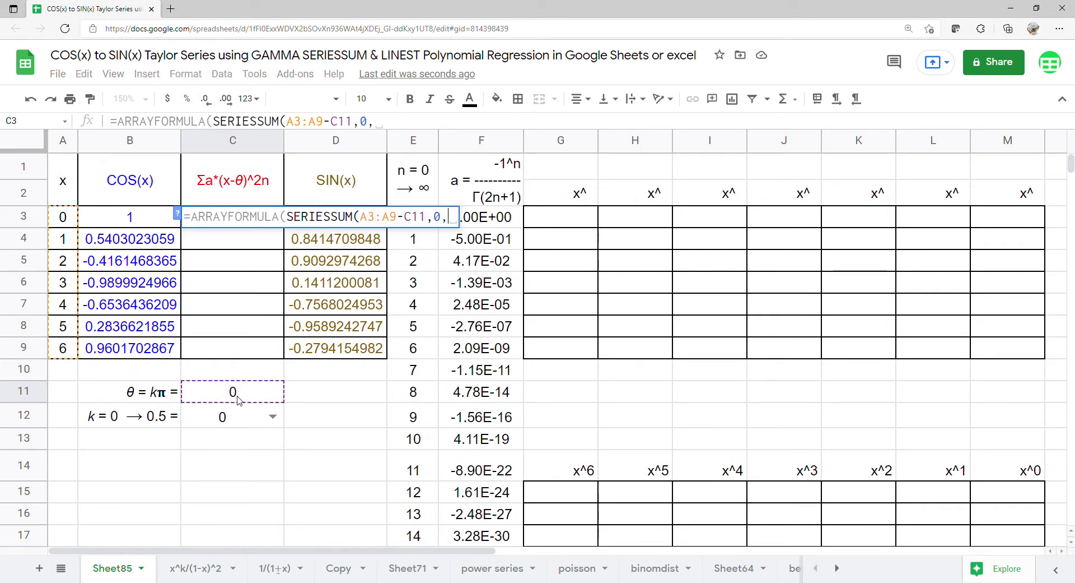
type("2,")
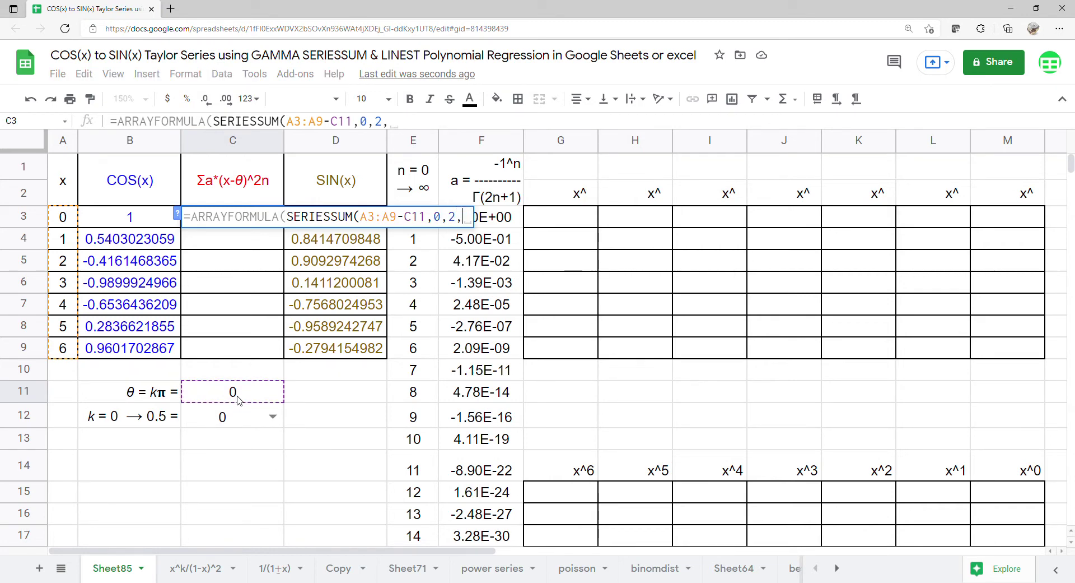
left_click_drag(487, 535, 506, 227)
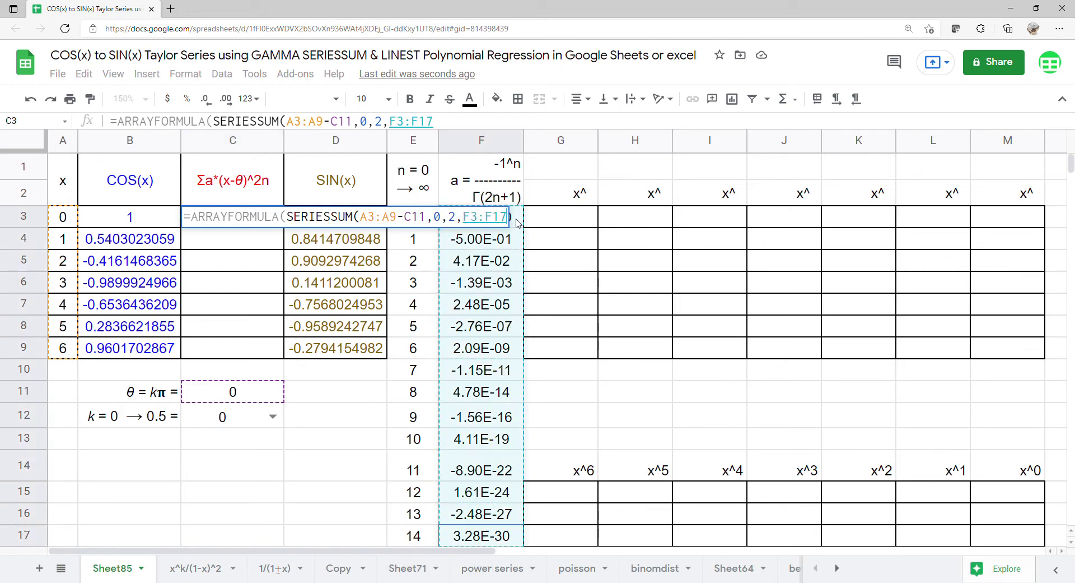
key("Return")
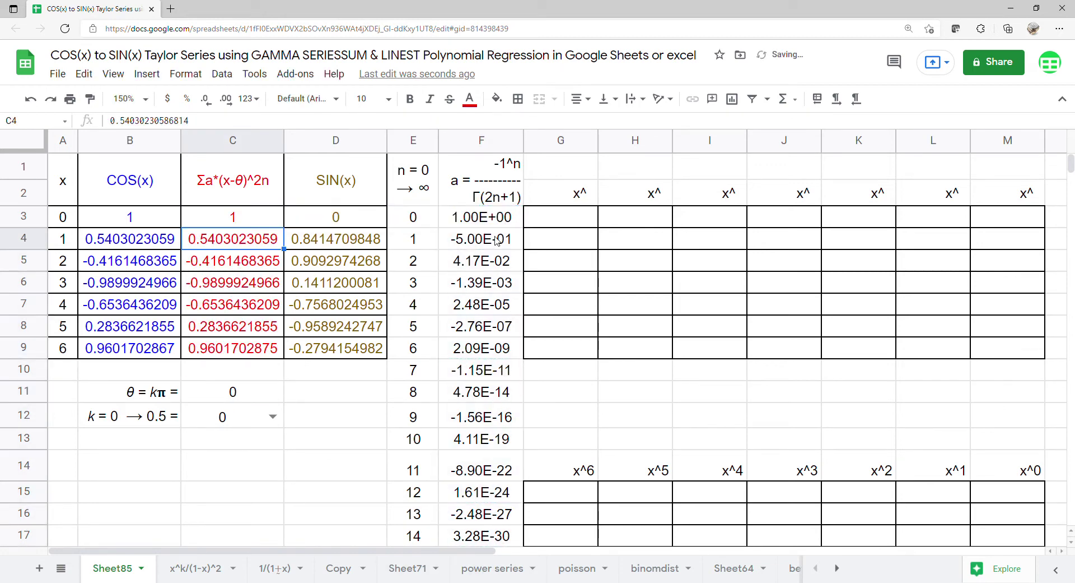
Insert a chart from range A1:D9 and change its type to a scatter chart
left_click_drag(130, 202, 221, 361)
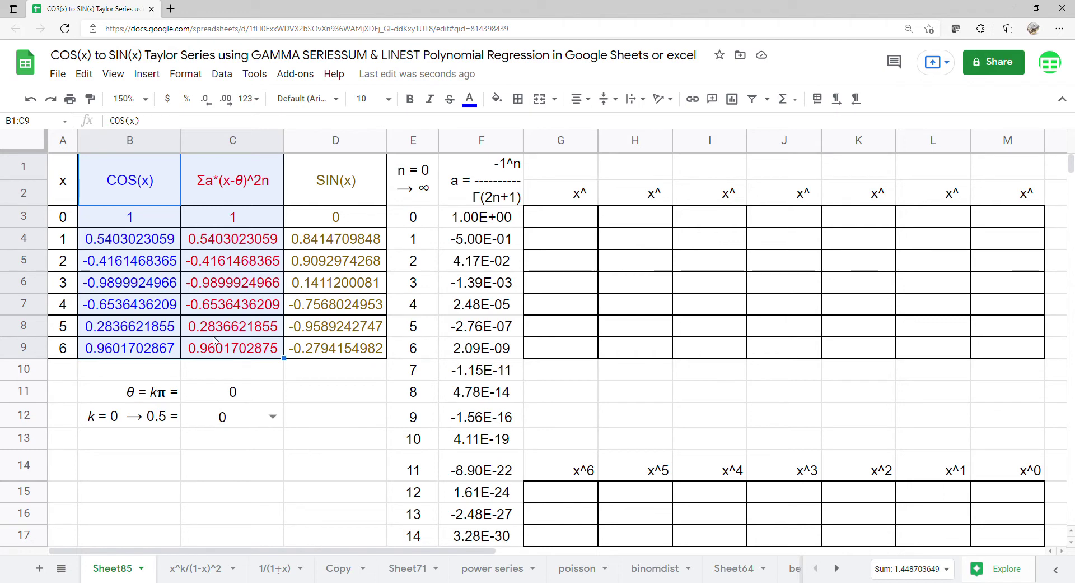
left_click_drag(70, 171, 336, 347)
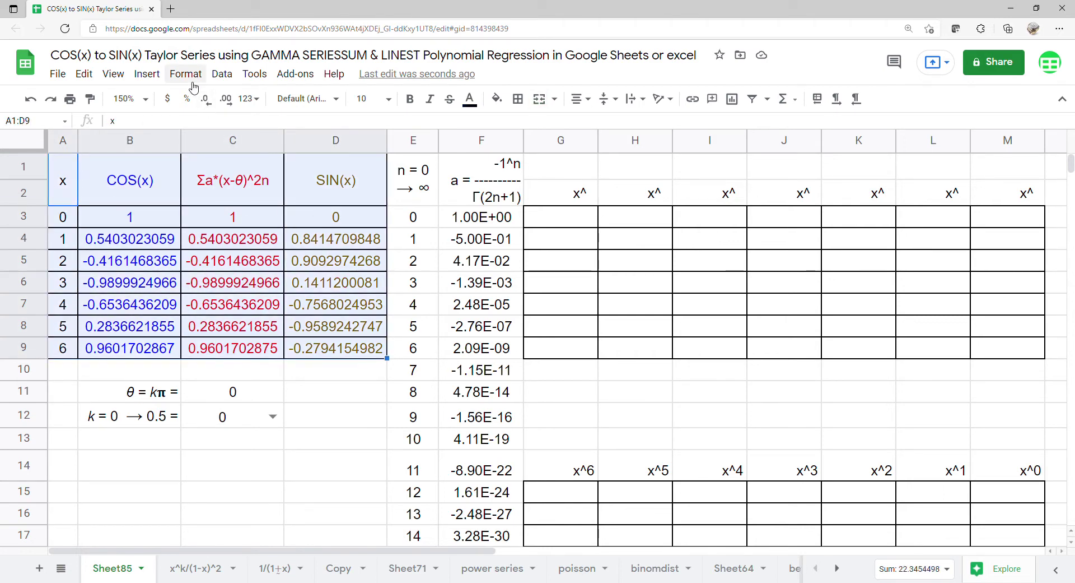
left_click(147, 74)
left_click(169, 270)
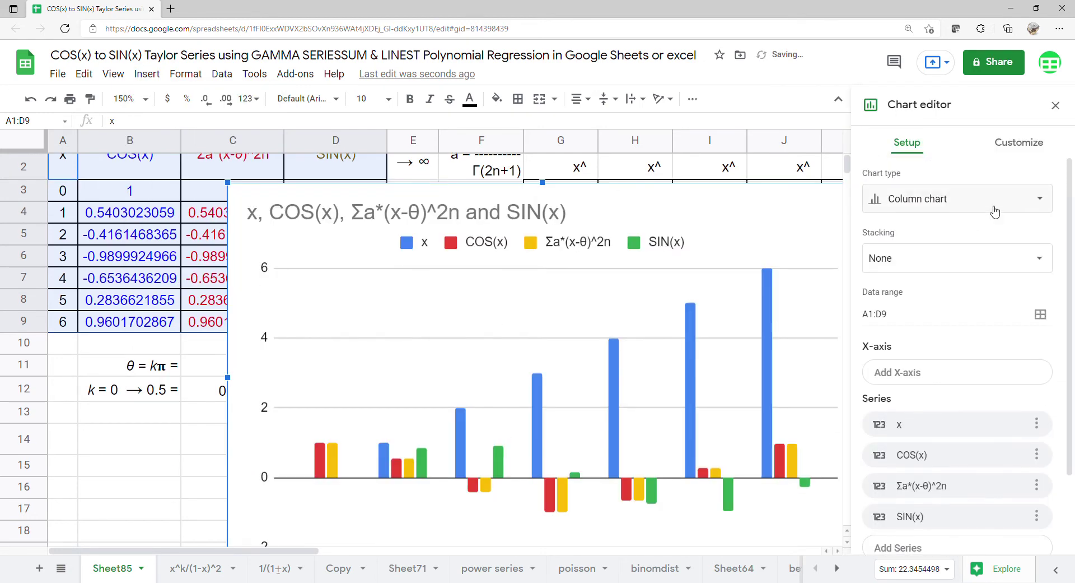
left_click(988, 202)
scroll(903, 315, "down", 5)
scroll(903, 330, "down", 3)
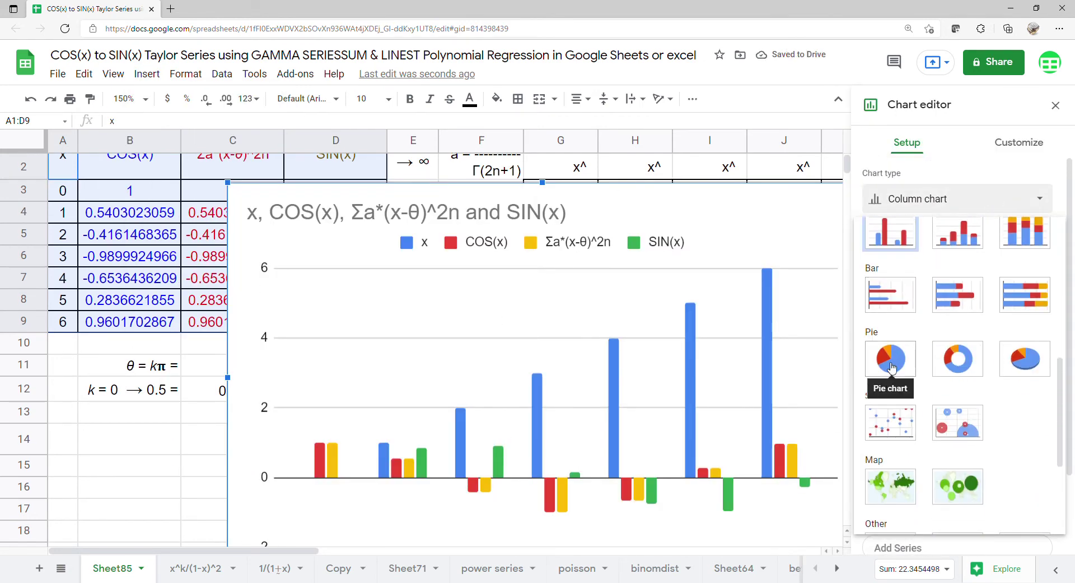
left_click(889, 427)
scroll(910, 317, "down", 1)
left_click(888, 529)
Add polynomial trendlines to all series of the scatter chart
left_click(1008, 146)
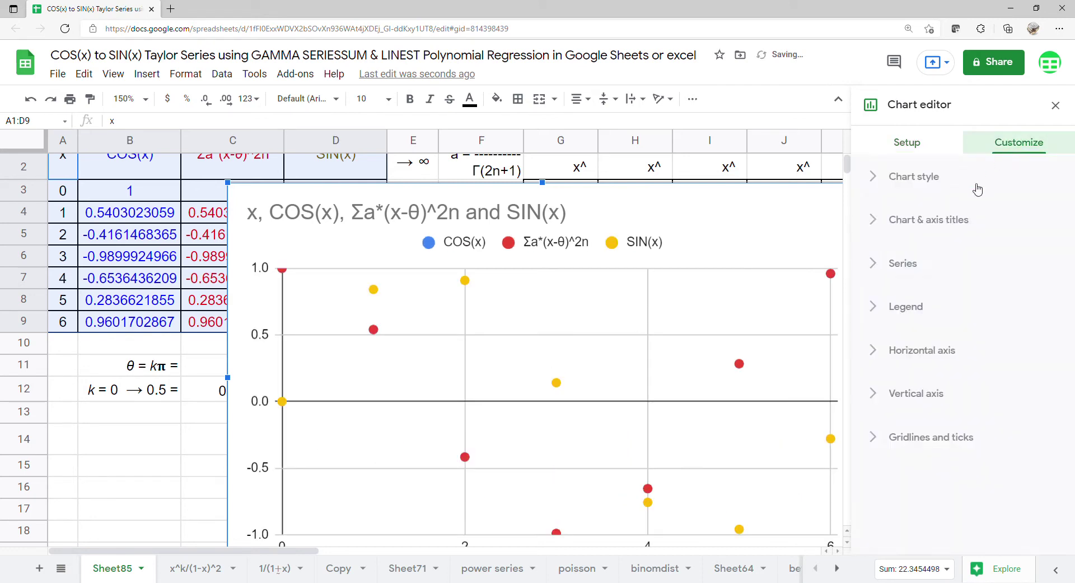
left_click(902, 264)
scroll(907, 261, "down", 4)
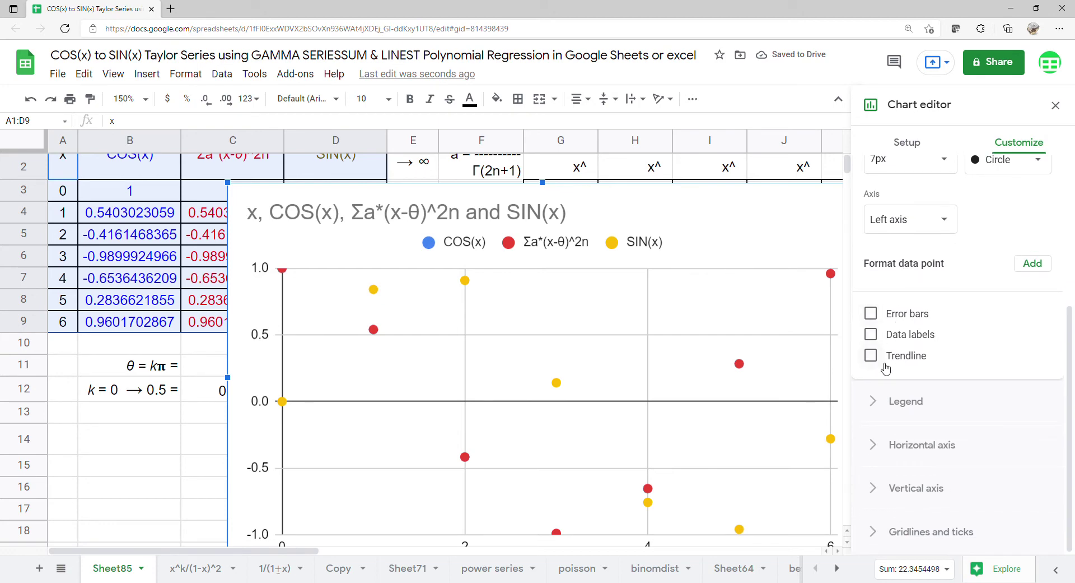
left_click(871, 355)
scroll(927, 317, "down", 1)
left_click(941, 229)
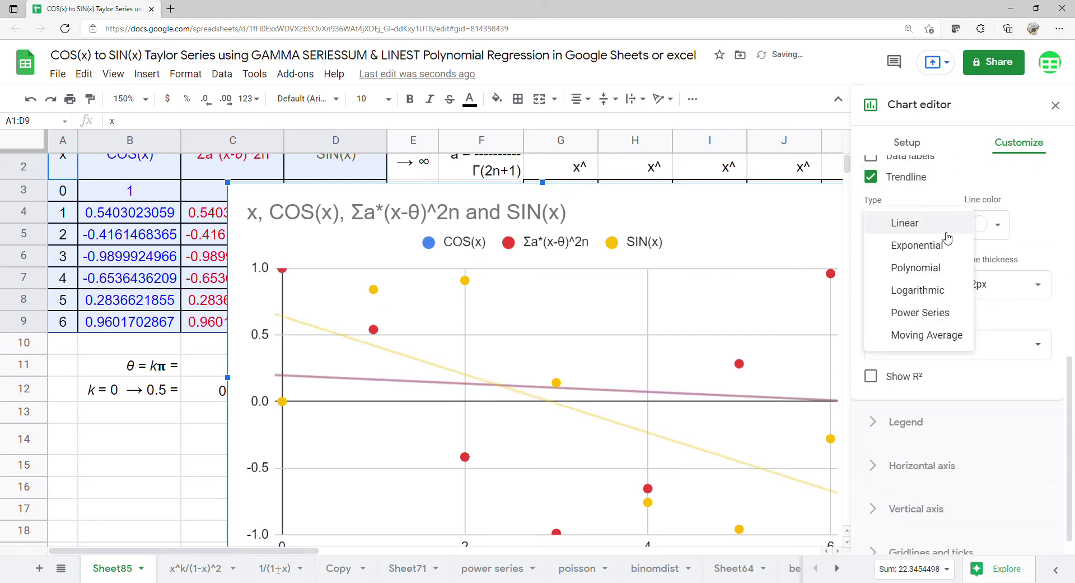
left_click(916, 268)
scroll(935, 231, "down", 1)
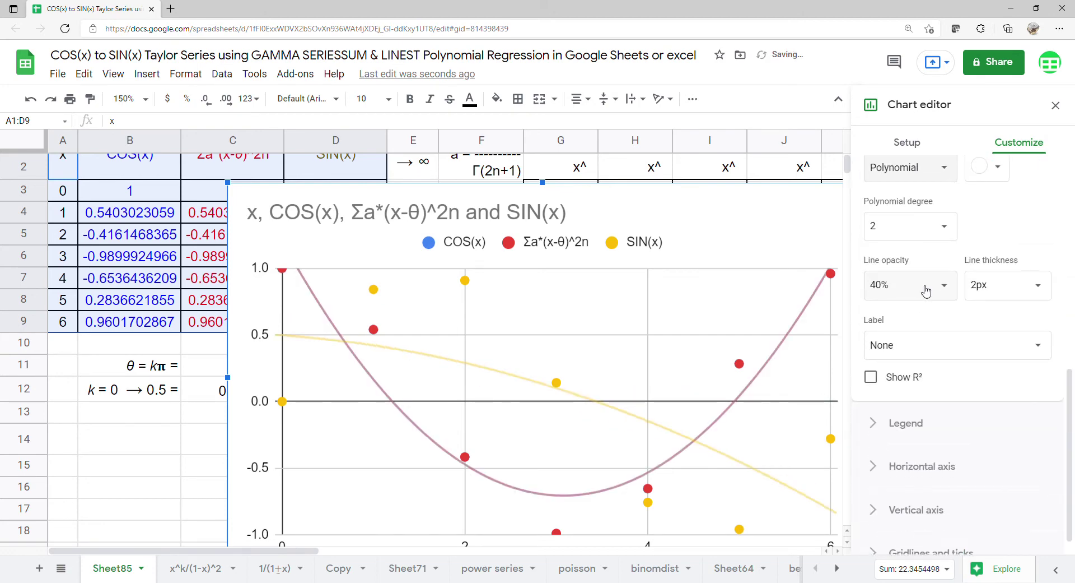
Set the trendlines' polynomial degree to 6 and label them with their equations
left_click(936, 231)
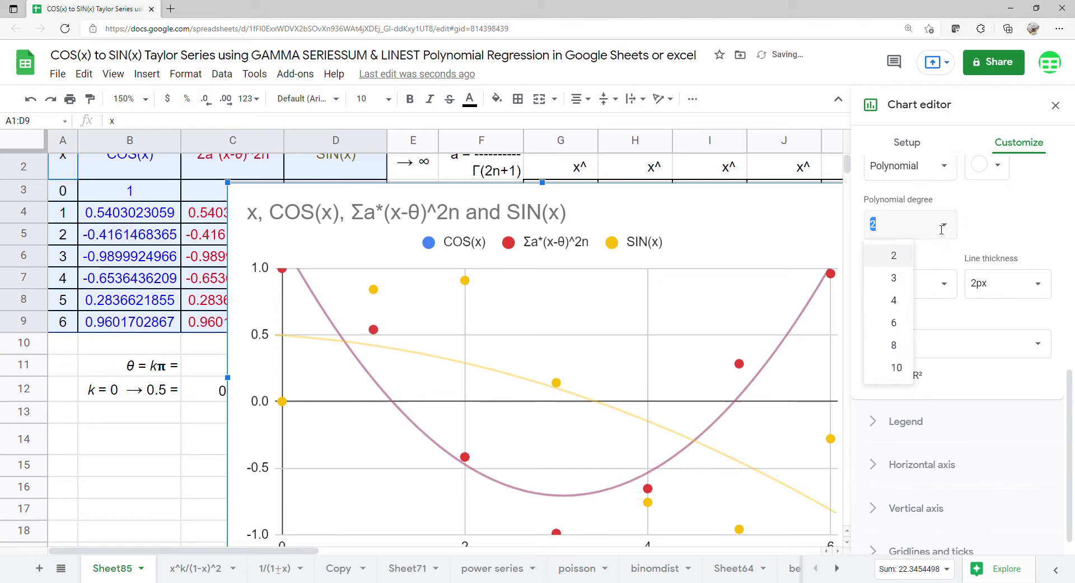
left_click(892, 333)
left_click(969, 341)
left_click(940, 387)
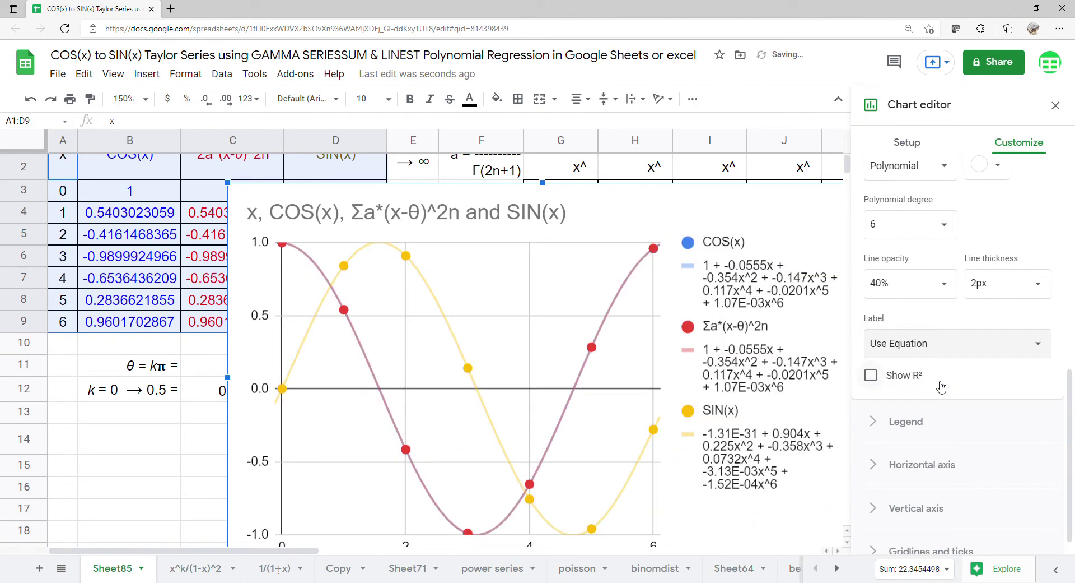
Place the chart legend at the bottom of the chart
scroll(946, 376, "down", 1)
left_click(910, 402)
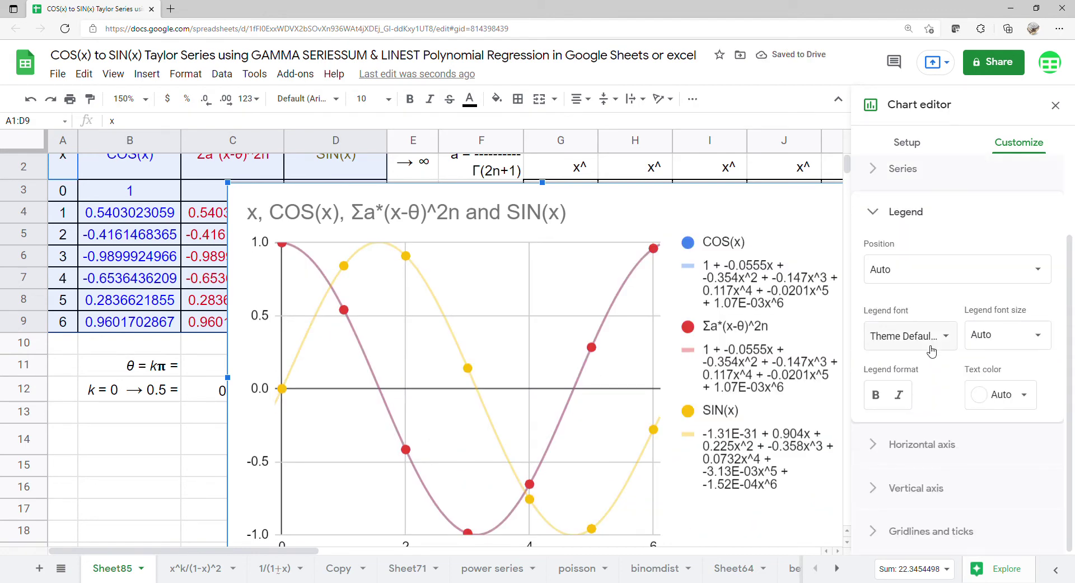
left_click(930, 274)
left_click(927, 157)
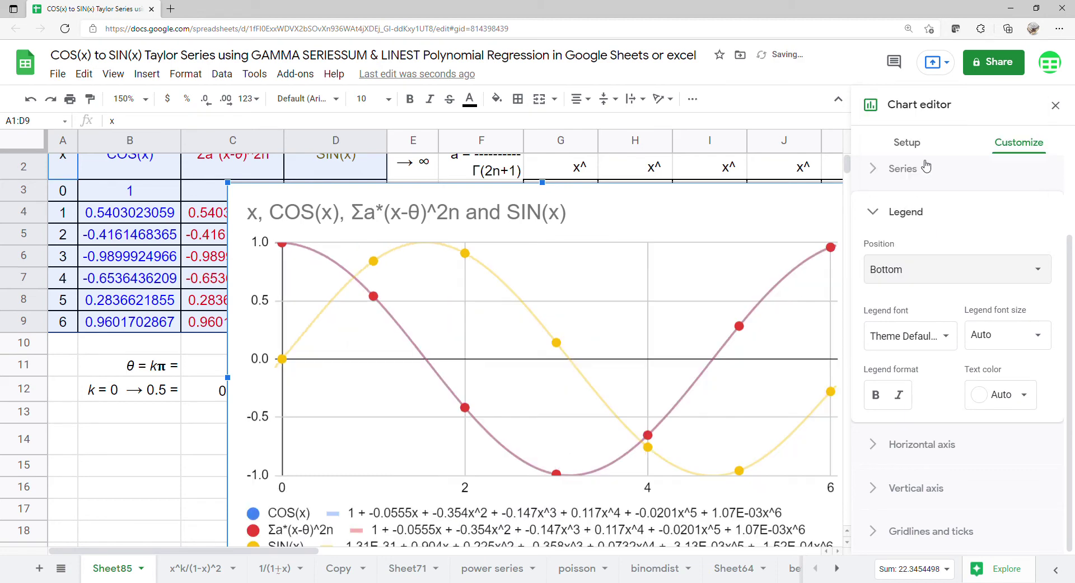
Delete the chart title and close the chart editor
left_click(609, 217)
left_click(608, 217)
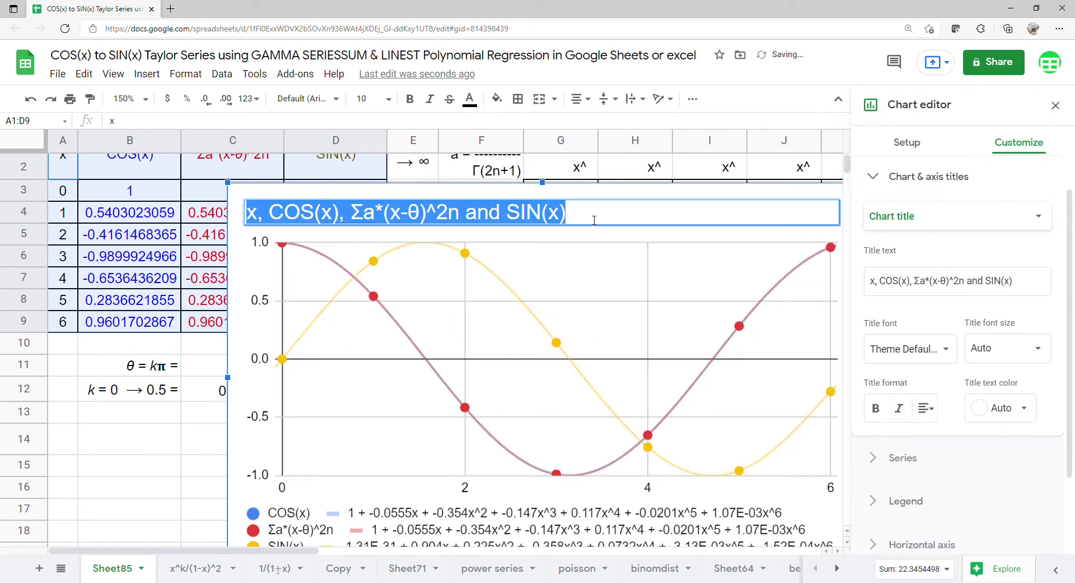
key("BackSpace")
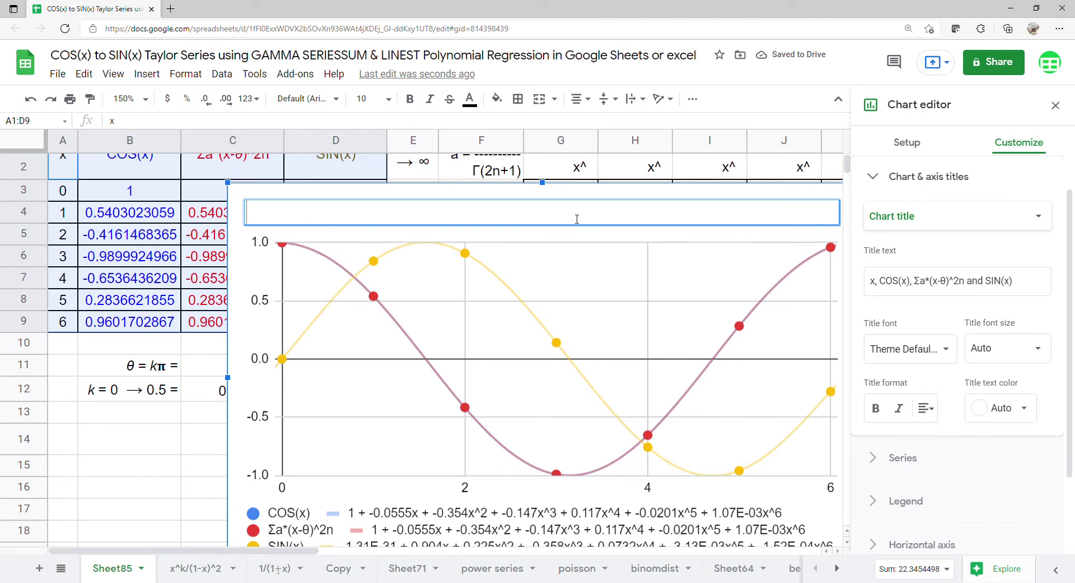
left_click(417, 315)
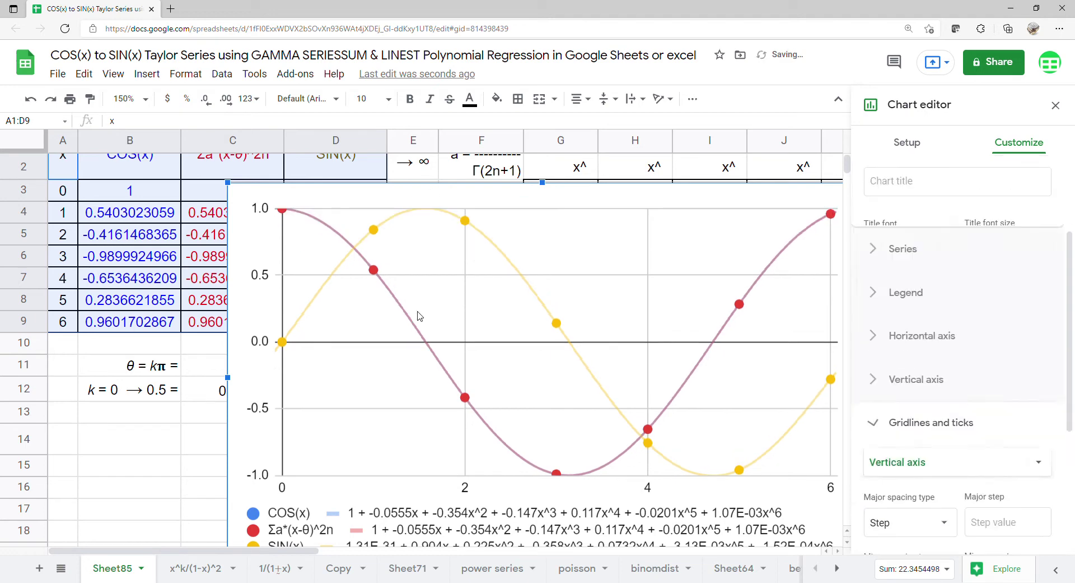
left_click(1056, 106)
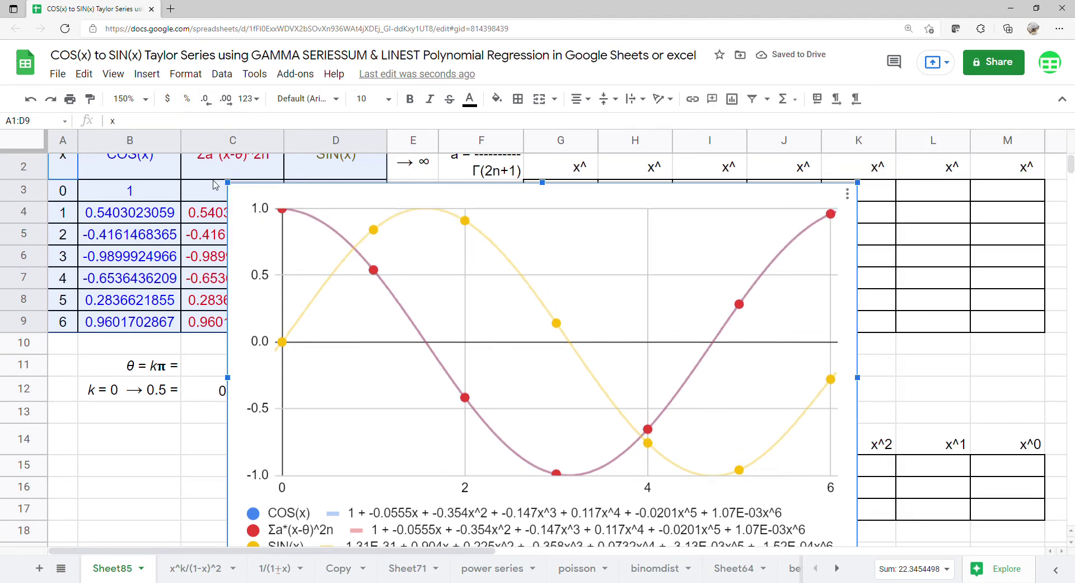
Resize the chart so the full trendline equations fit in its legend, and move it beyond column M, clear of the tables
left_click_drag(227, 183, 383, 279)
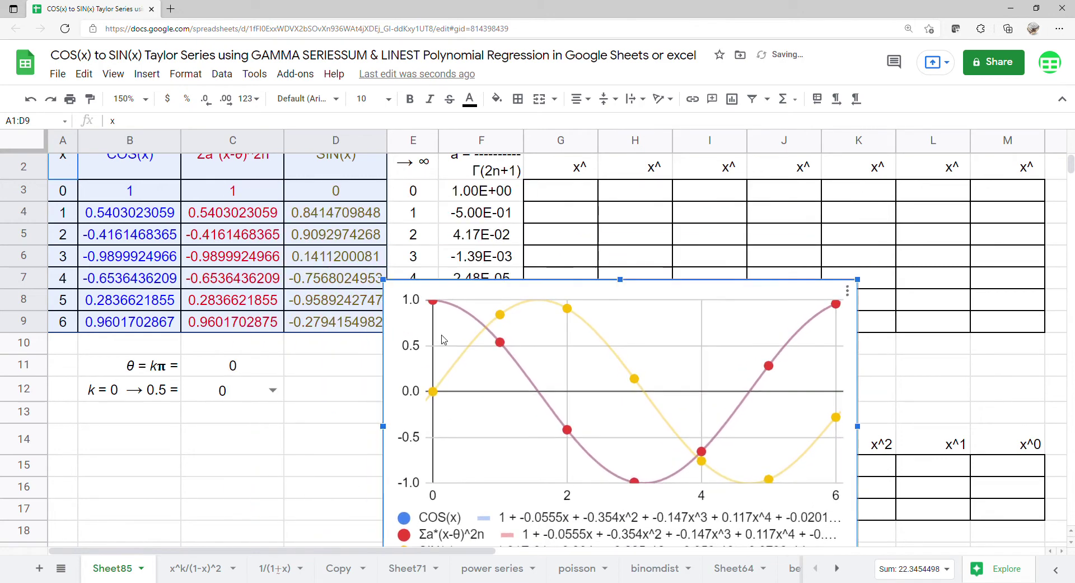
scroll(347, 261, "up", 1)
left_click_drag(557, 332, 553, 180)
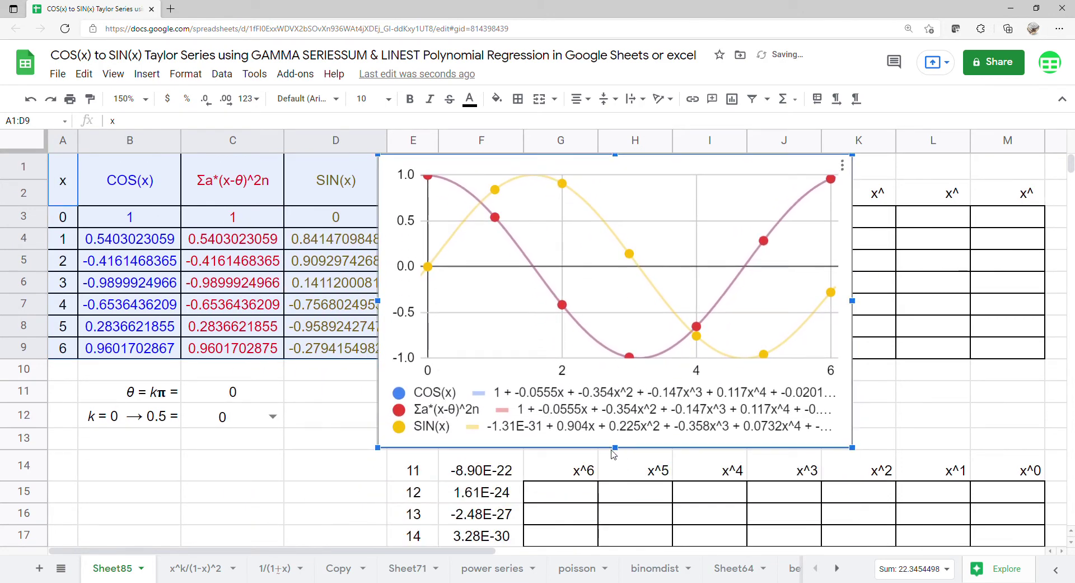
left_click_drag(614, 448, 615, 458)
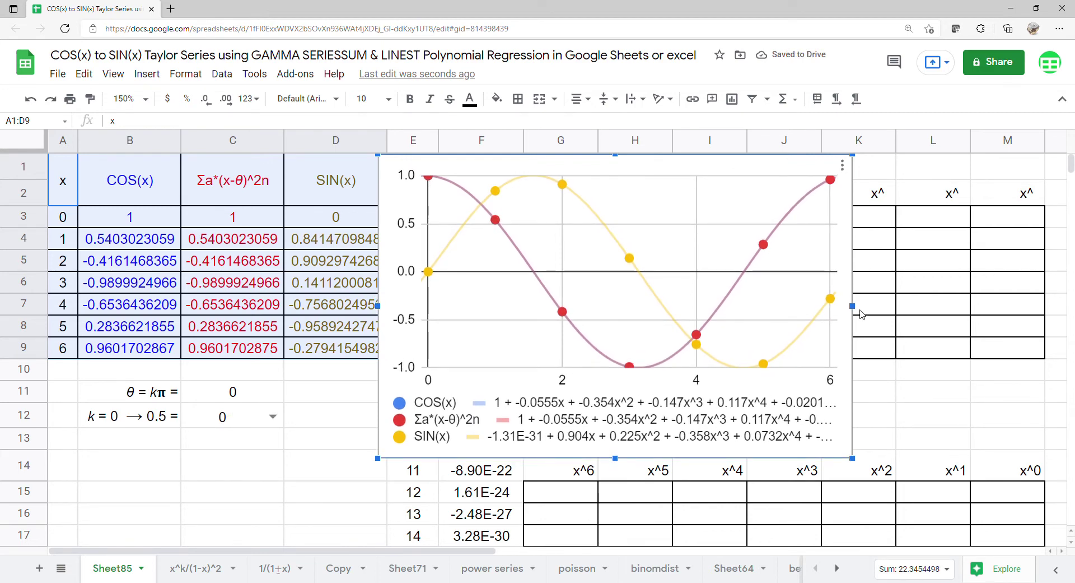
left_click_drag(856, 306, 1025, 307)
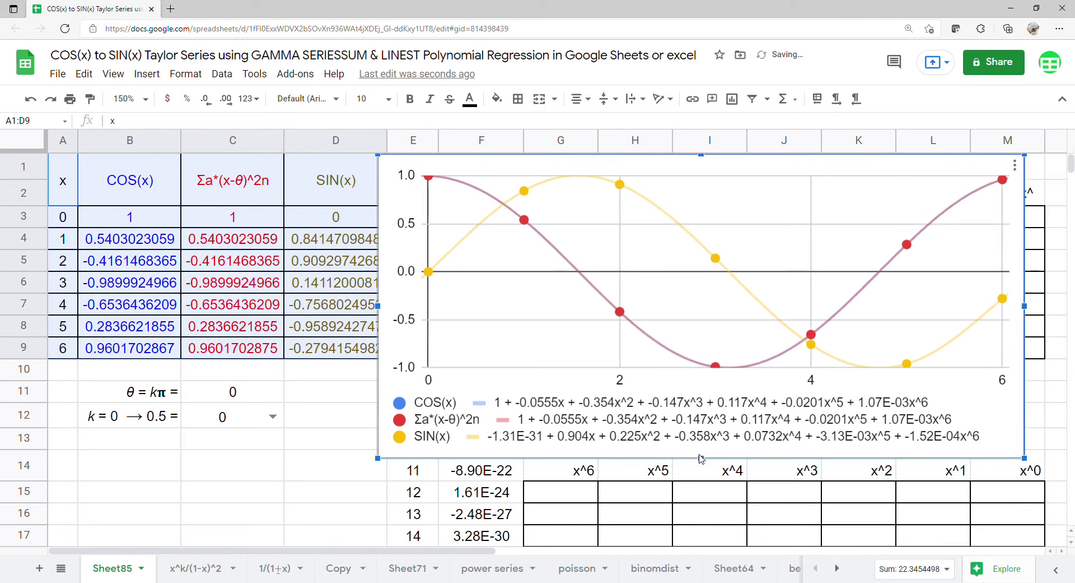
left_click_drag(702, 462, 701, 460)
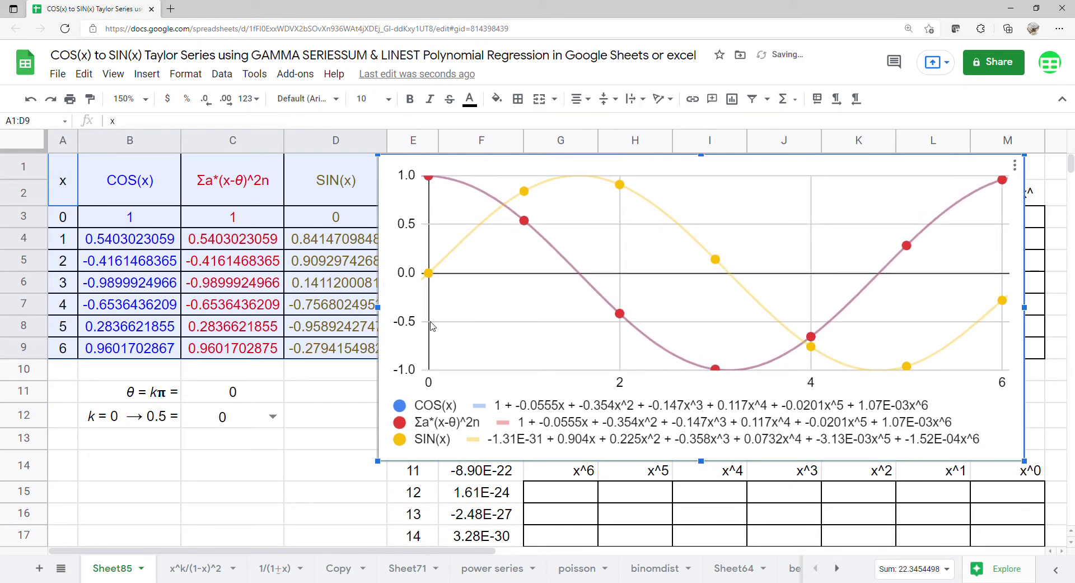
left_click_drag(392, 316, 1071, 295)
Enter a TRANSPOSE formula of E3:E9 in G1 to lay out the exponents across row 1
left_click(567, 171)
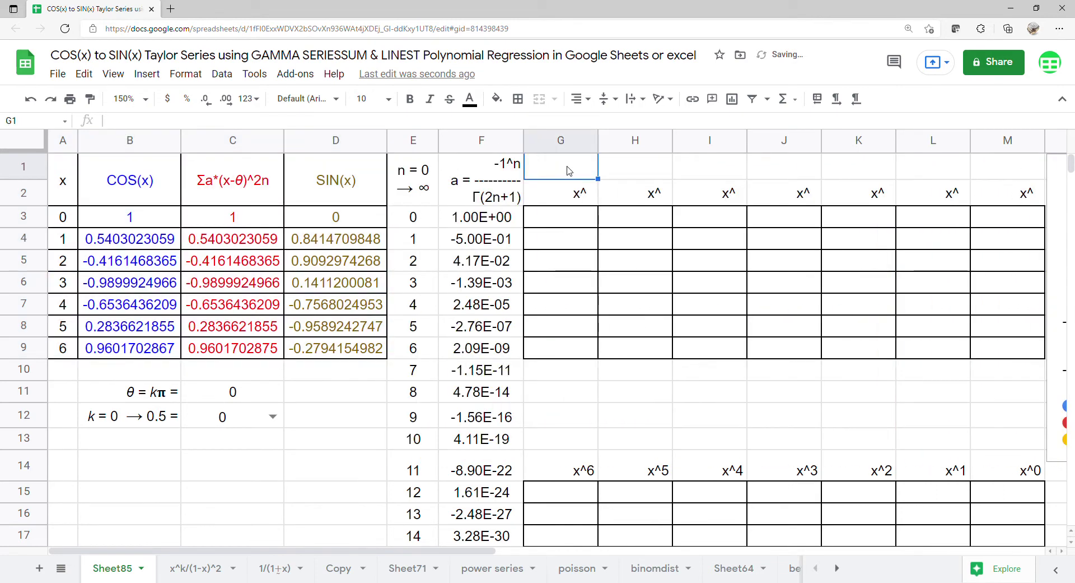
type("=tra")
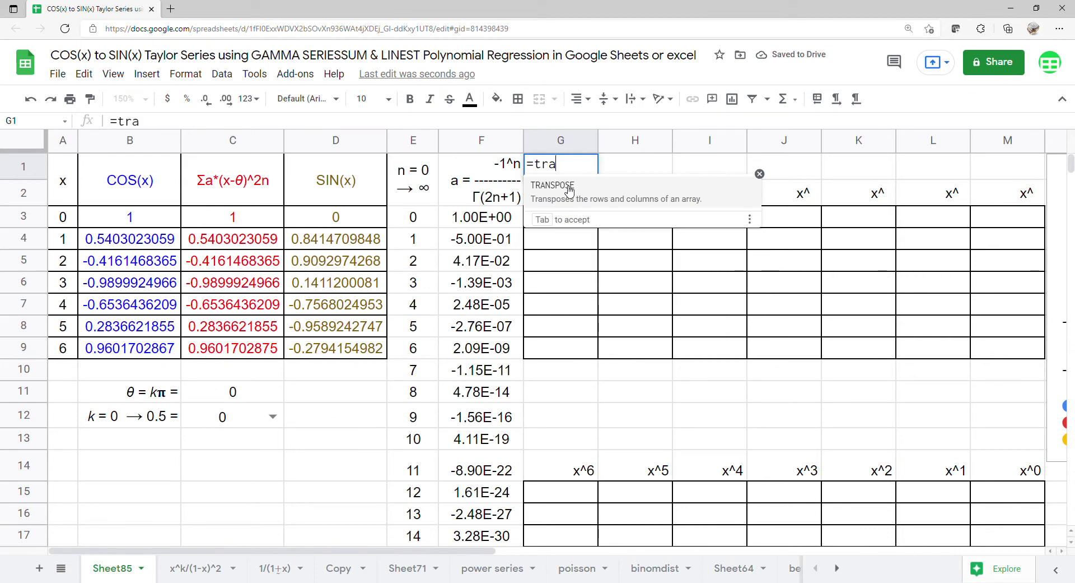
key("Tab")
left_click_drag(431, 221, 417, 364)
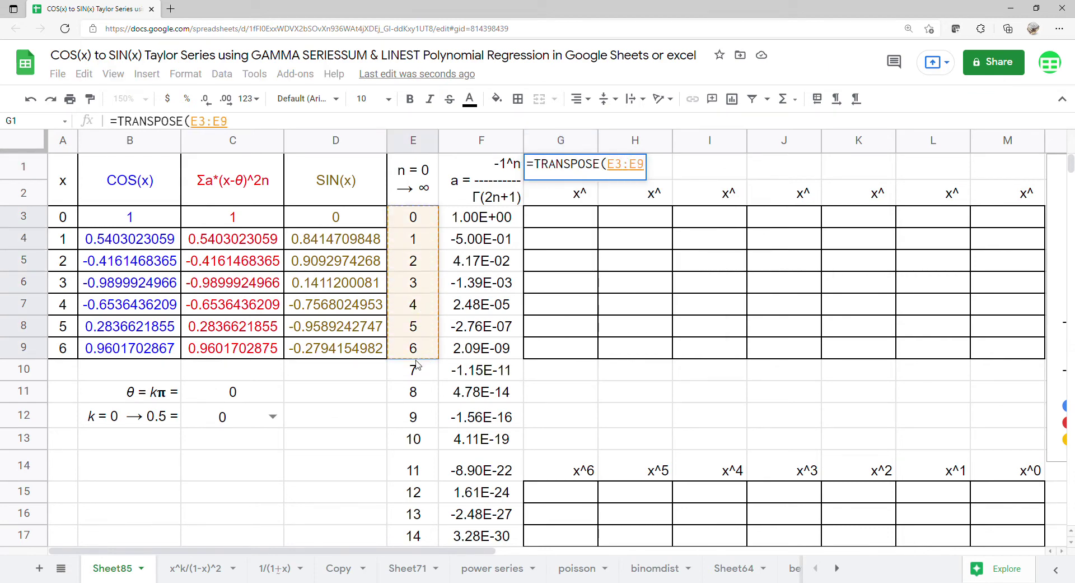
key("Return")
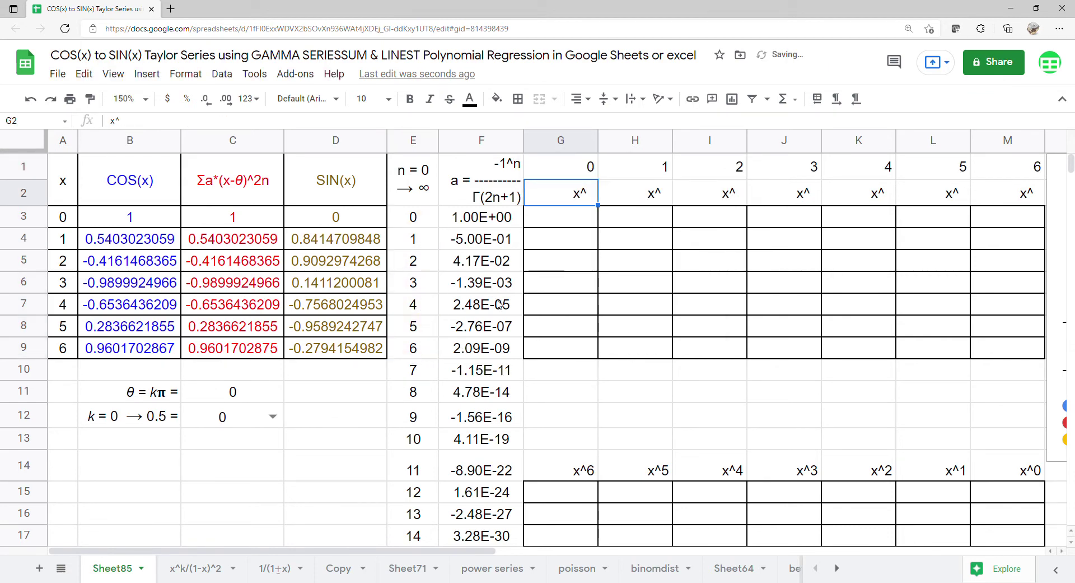
Enter =ARRAYFORMULA(ARRAYFORMULA(A3:A9^G1:M1)) in G3 to fill the table with powers of x
left_click(555, 224)
type("=arr")
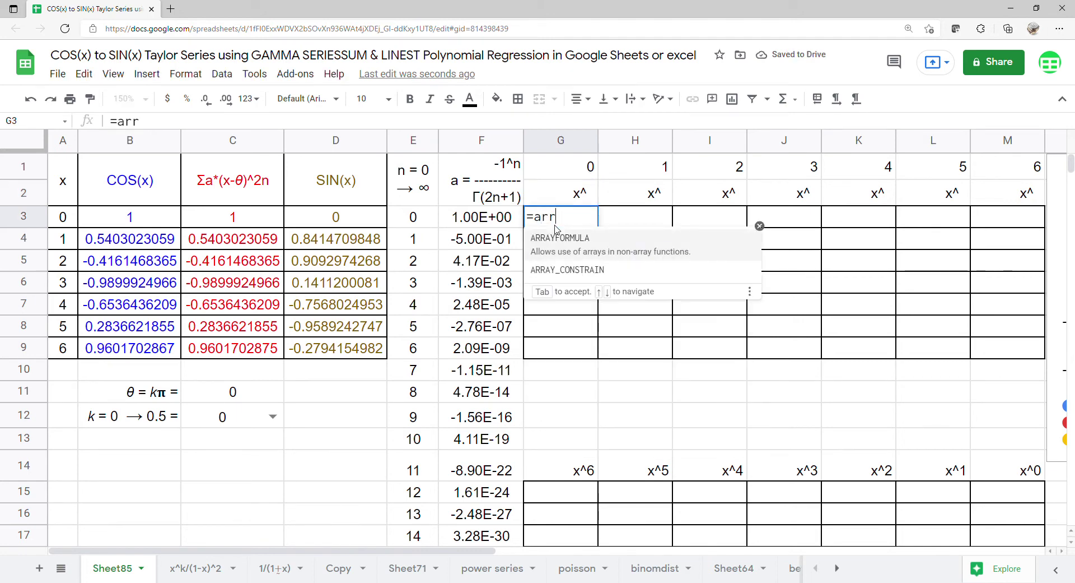
left_click(550, 239)
type("arr")
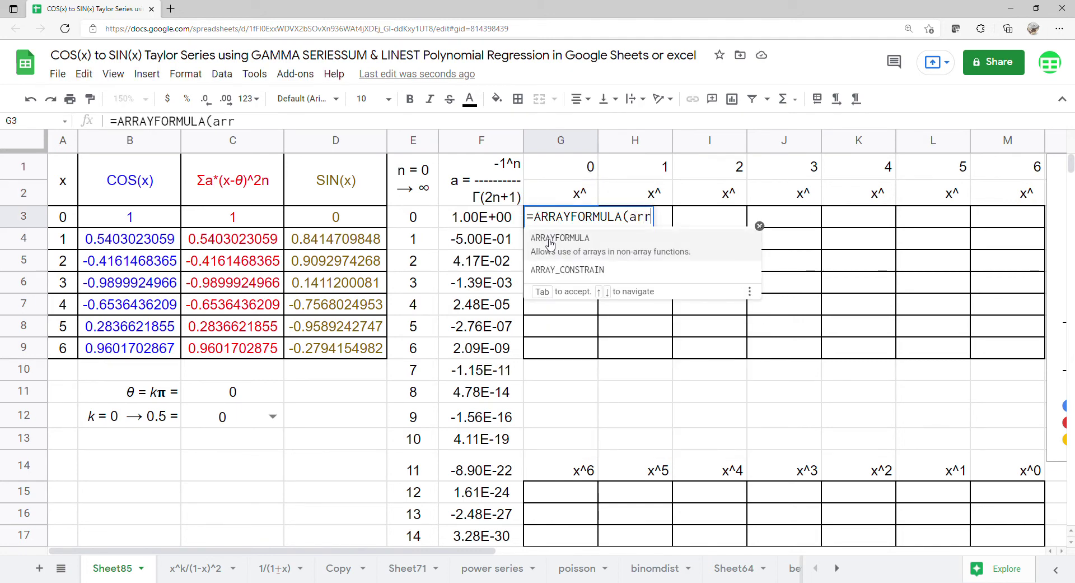
left_click(549, 243)
left_click_drag(68, 218, 68, 345)
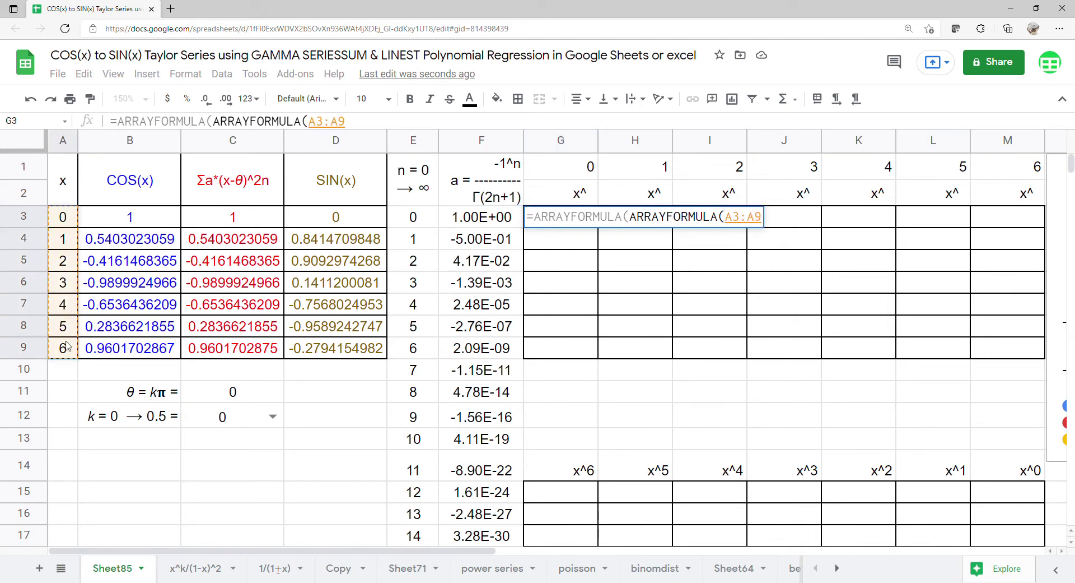
type("^")
left_click_drag(561, 167, 997, 168)
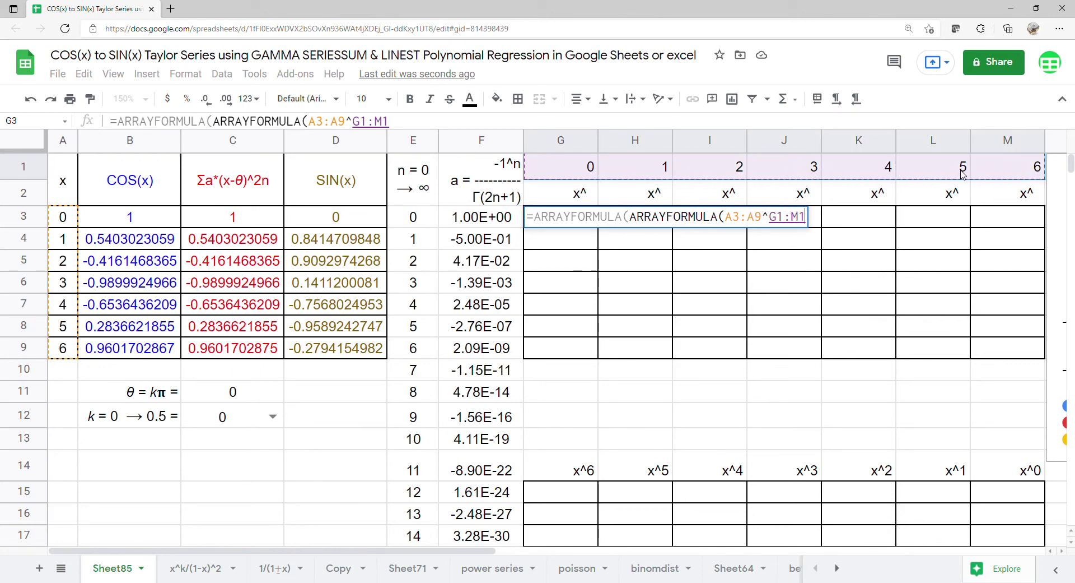
key("Return")
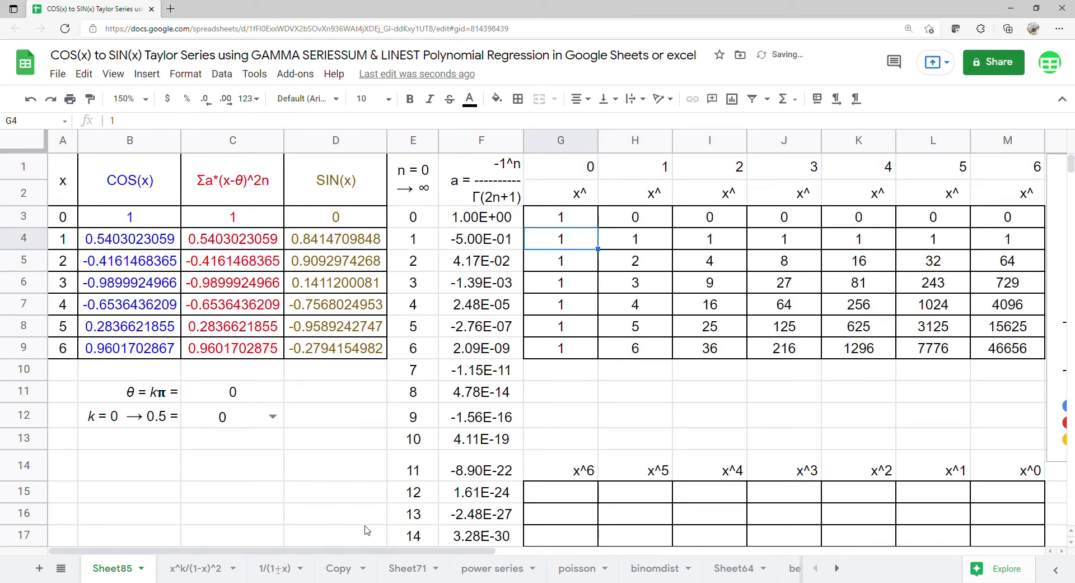
Enter =LINEST(B3:B9,H3:M9) in G15 to compute the polynomial coefficients of COS(x)
left_click(577, 496)
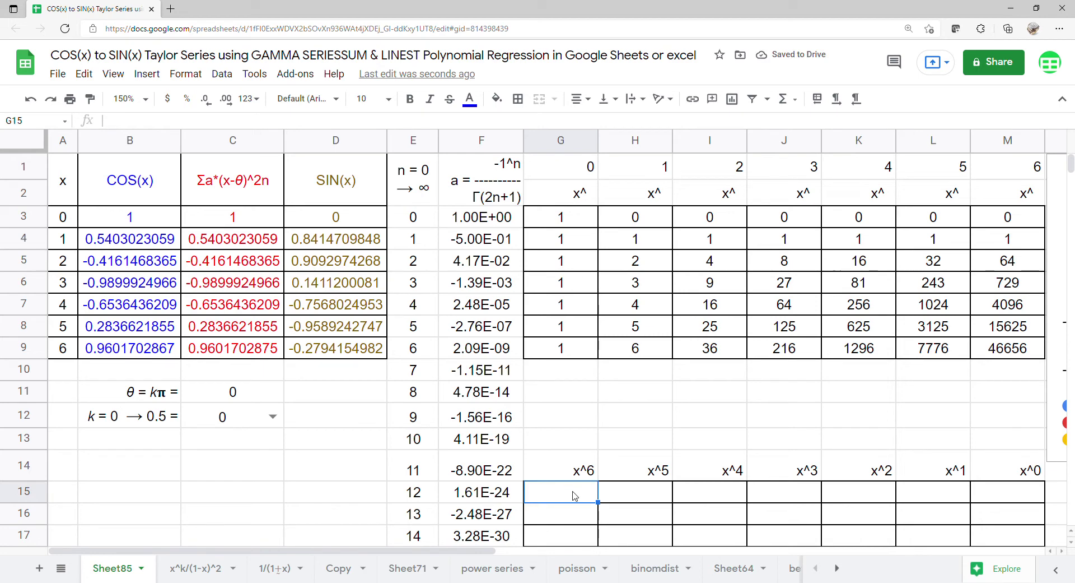
type("=")
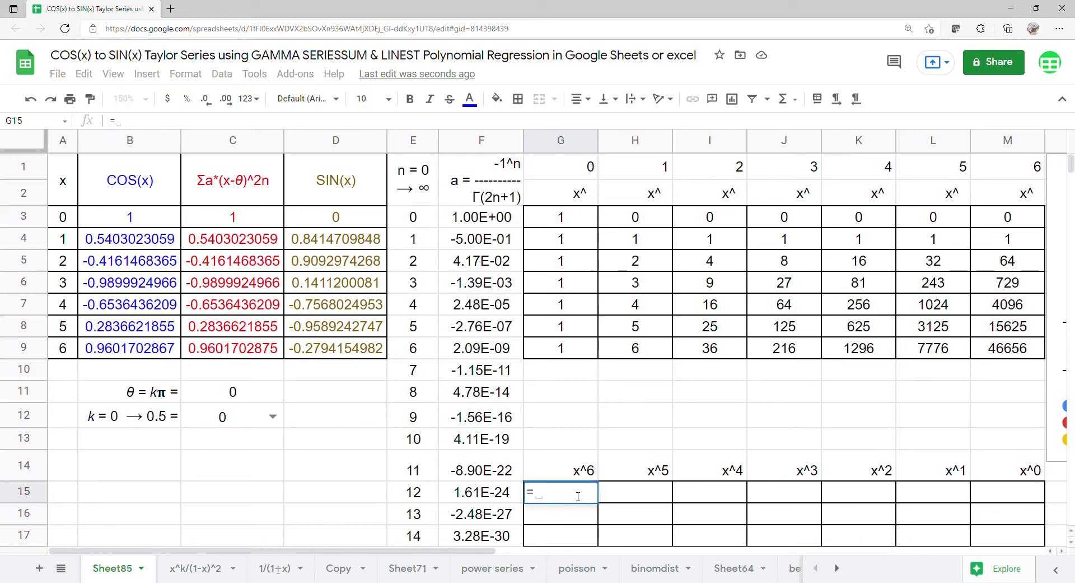
type("lin")
key("Tab")
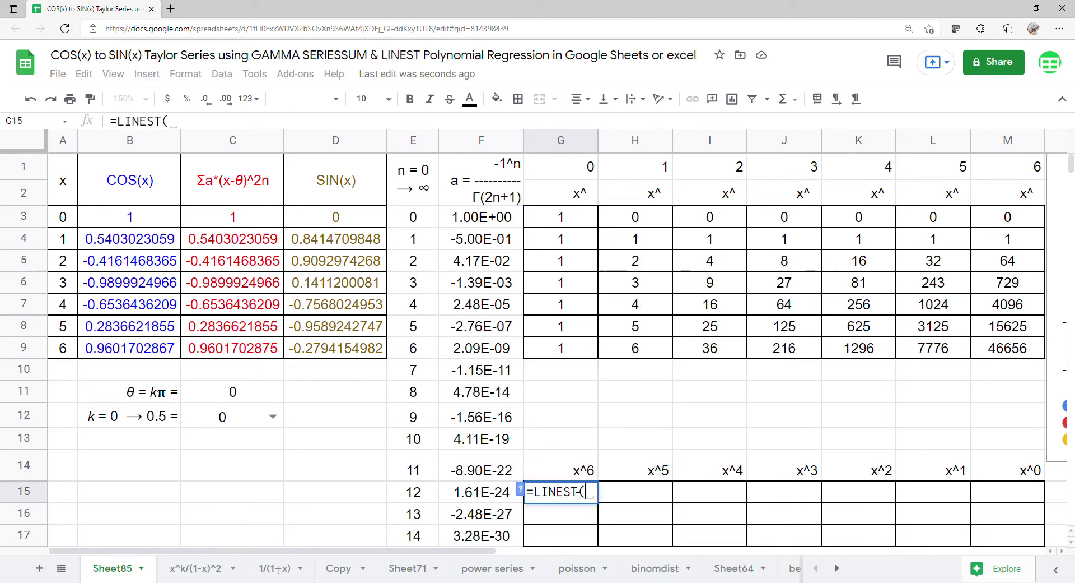
left_click_drag(124, 218, 124, 348)
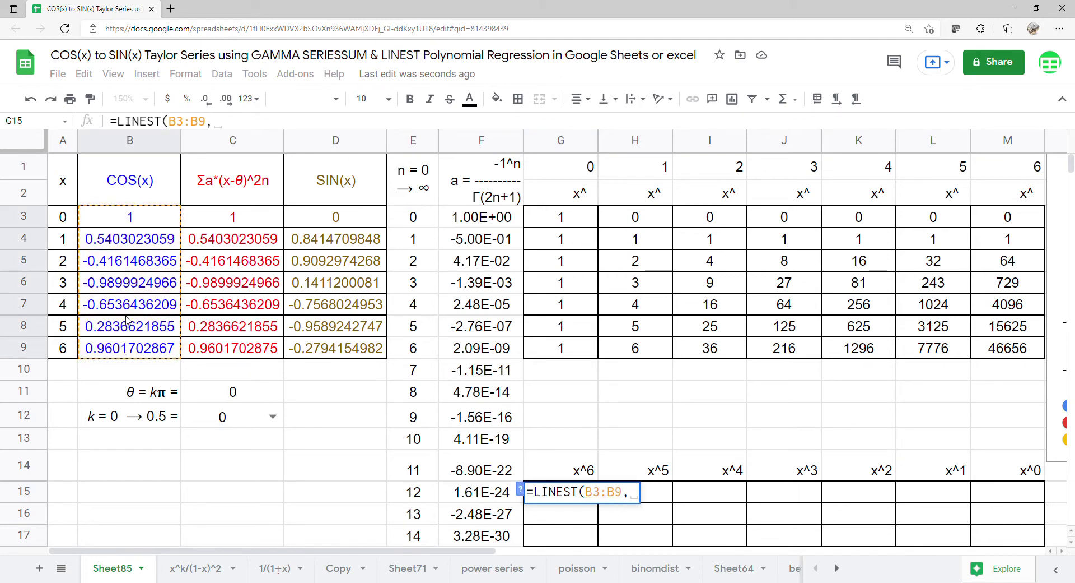
left_click(654, 226)
left_click_drag(657, 230, 979, 349)
key("Return")
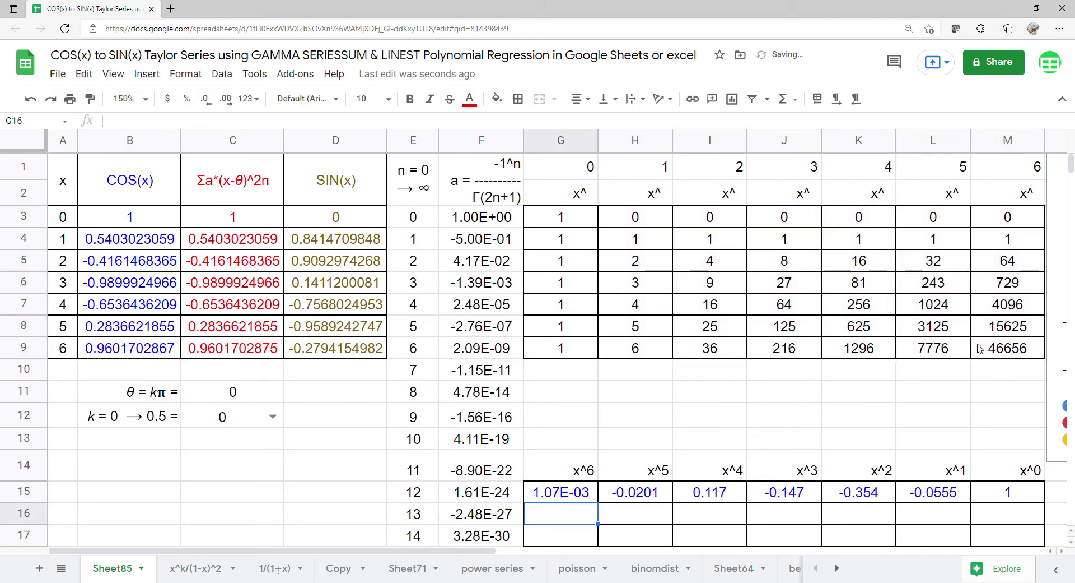
Enter =LINEST(C3:C9,H3:M9) in G16 to compute the polynomial coefficients of the Taylor series column
type("=lin")
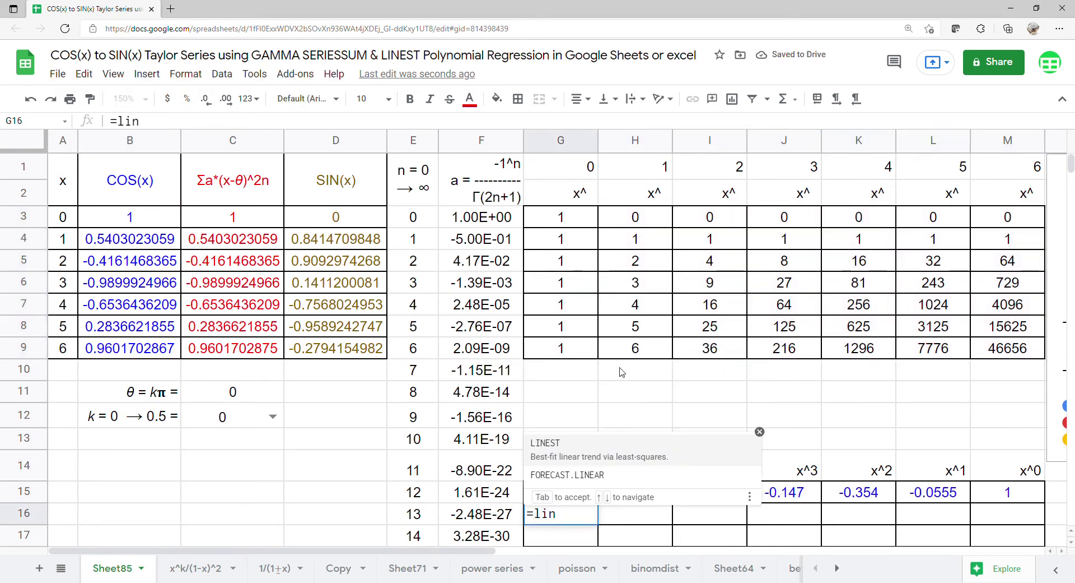
left_click(576, 455)
left_click_drag(207, 222, 218, 346)
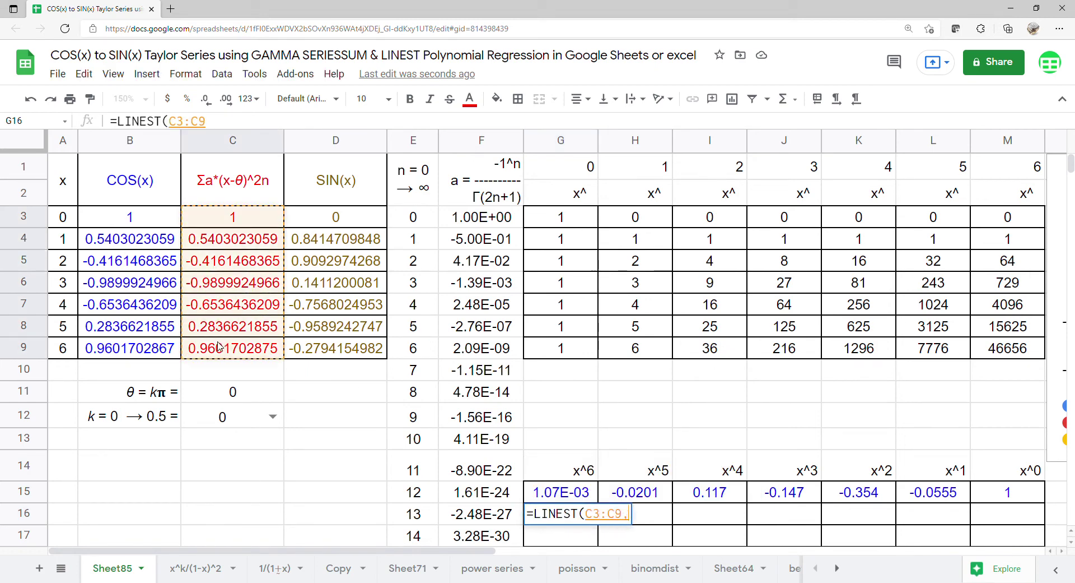
type(",")
left_click_drag(647, 222, 987, 350)
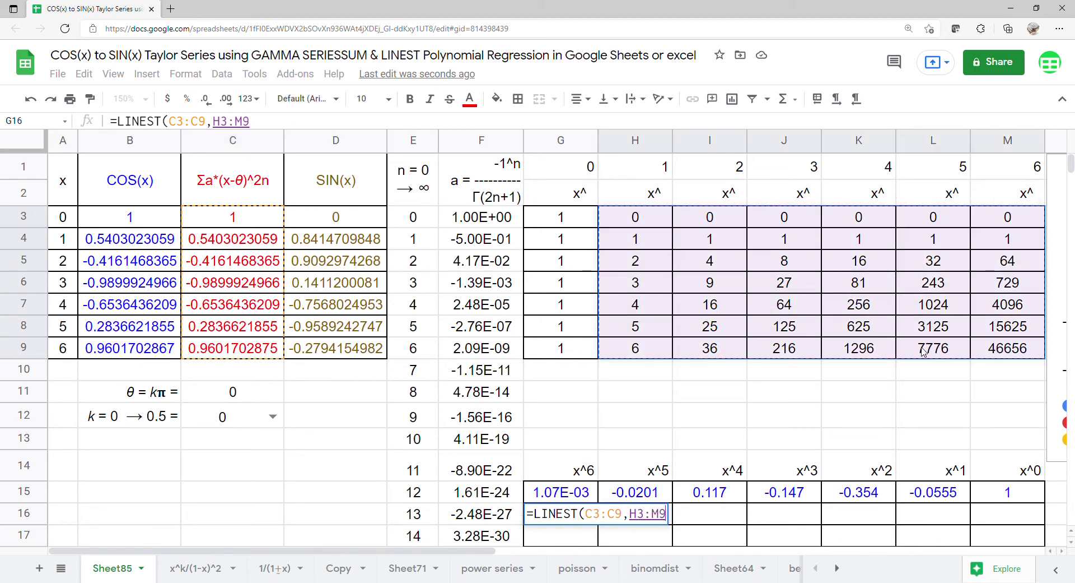
key("Return")
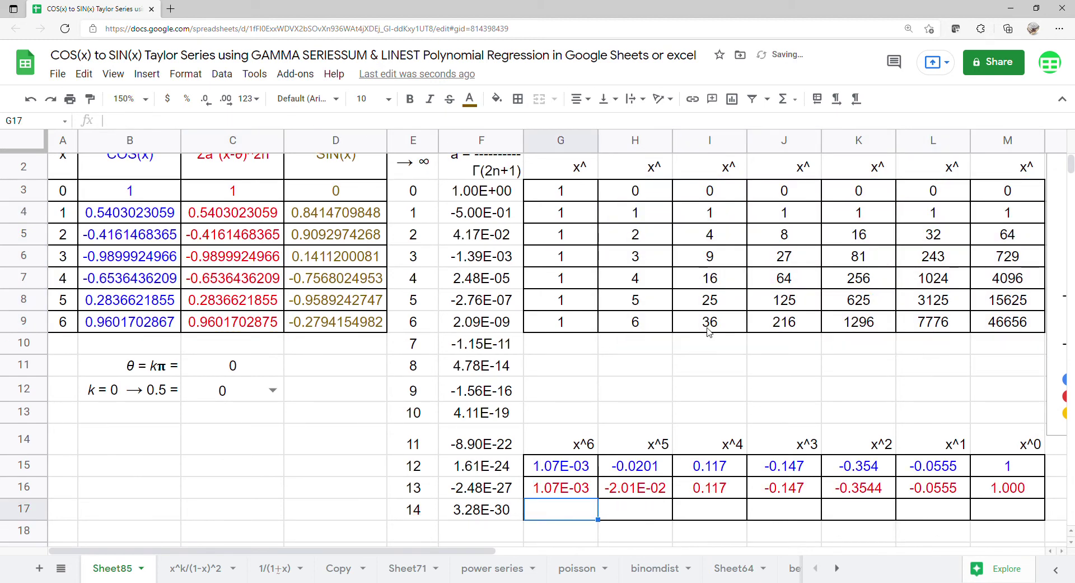
Enter =LINEST(D3:D9,H3:M9) in G17 to compute the polynomial coefficients of SIN(x)
type("=lin")
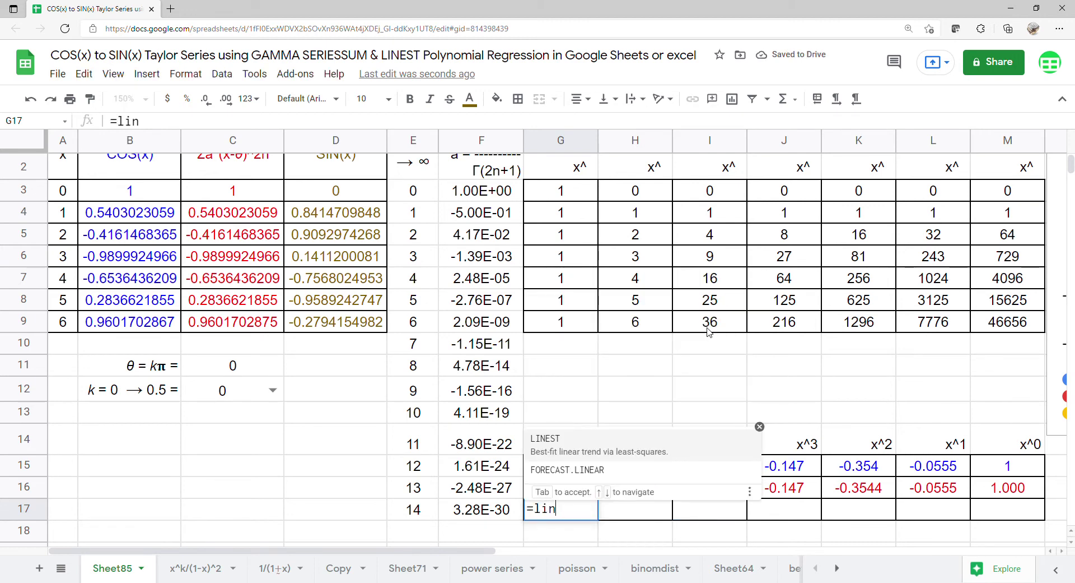
key("Tab")
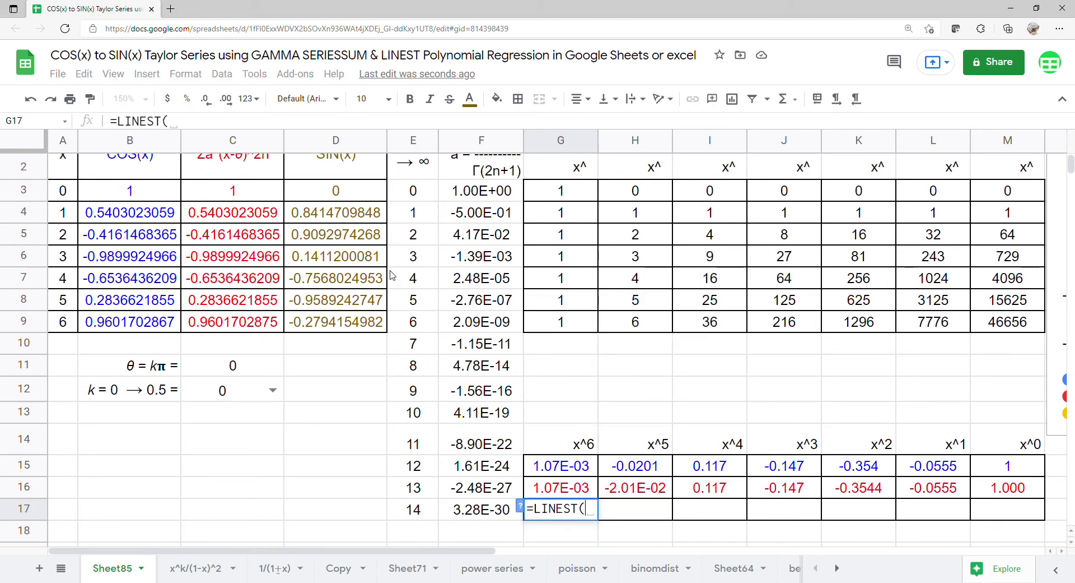
left_click_drag(362, 202, 367, 330)
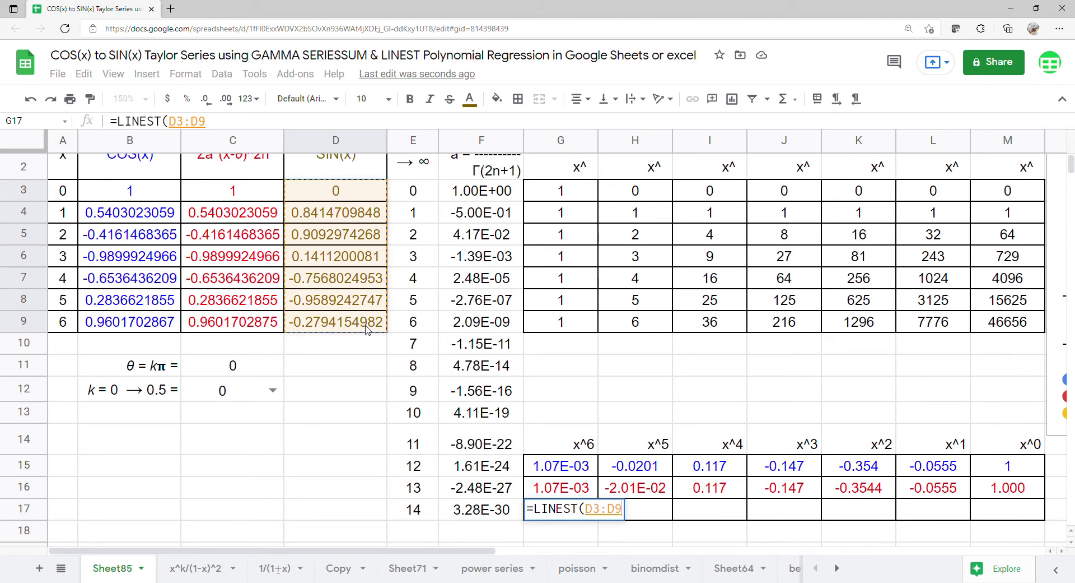
type(",")
left_click_drag(639, 196, 1002, 331)
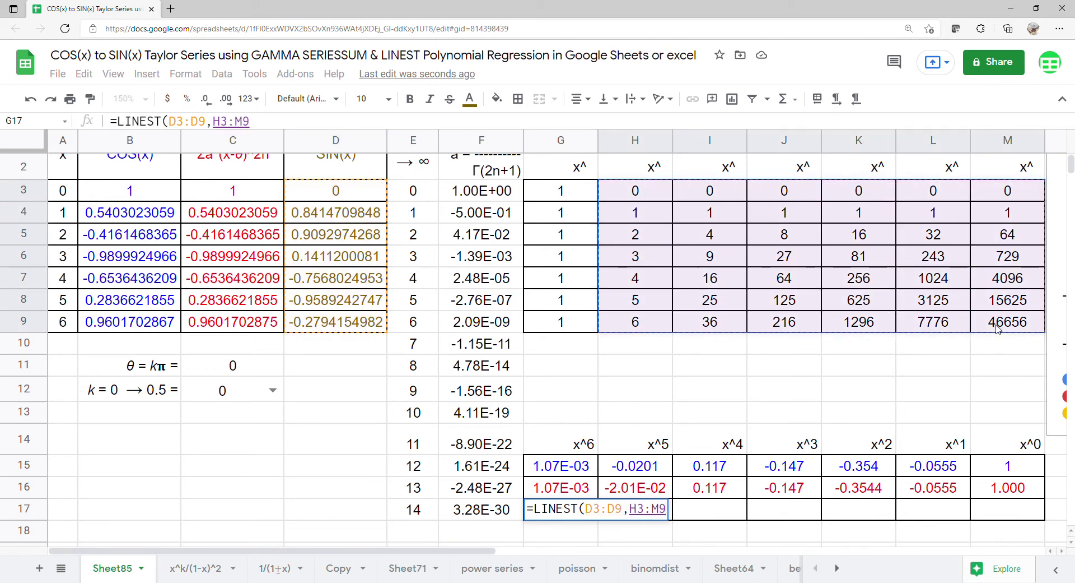
key("Return")
Move the chart beside the COS/SIN value table, directly above the LINEST coefficient table, covering the powers of x
scroll(585, 417, "up", 1)
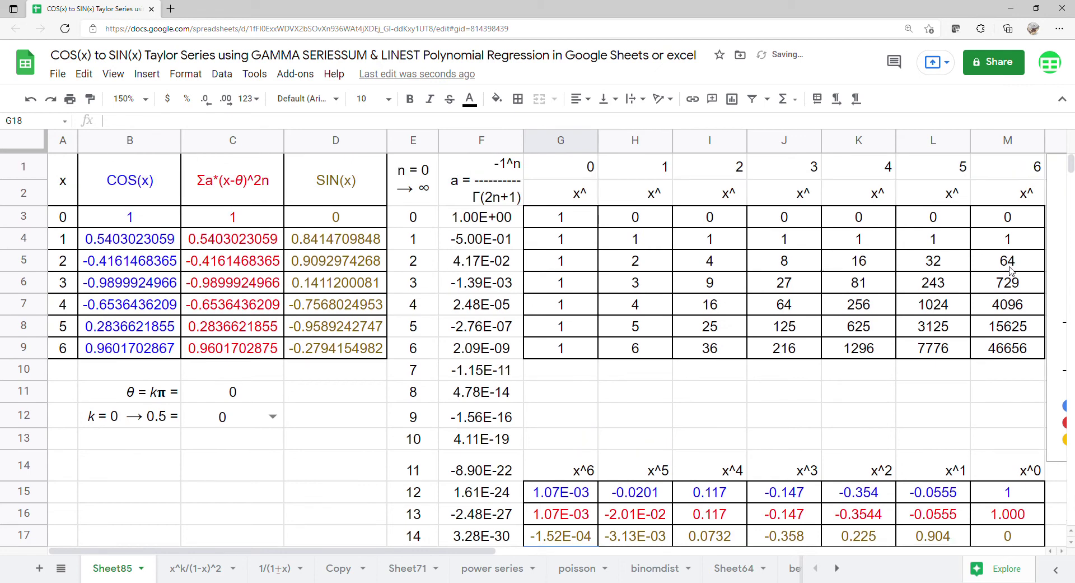
left_click_drag(1061, 295, 426, 286)
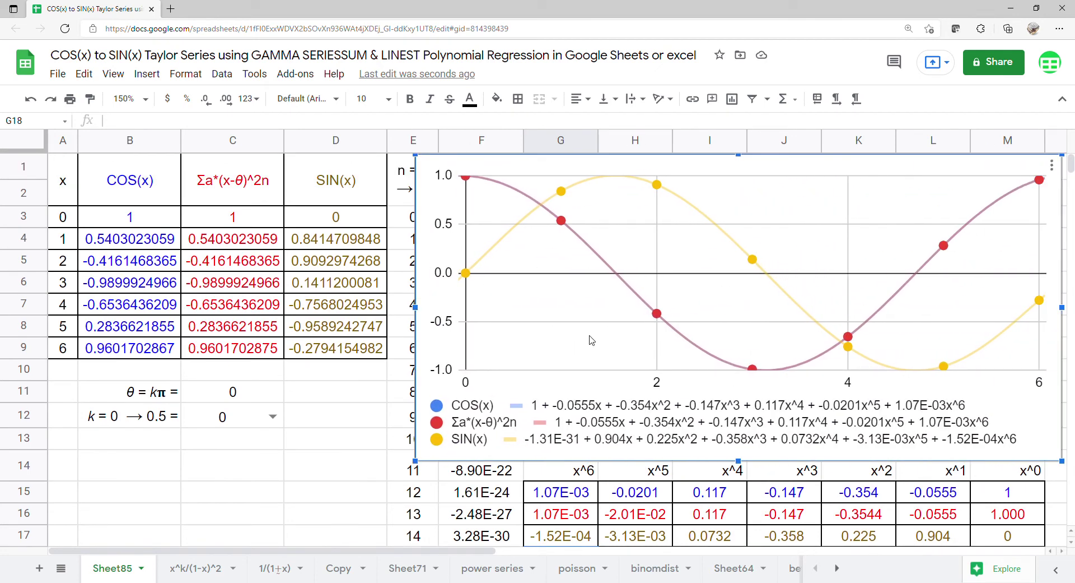
Compare each LINEST coefficient column, from x^0 to x^6, with the matching term in the legend's trendline equations
left_click_drag(997, 538, 1005, 479)
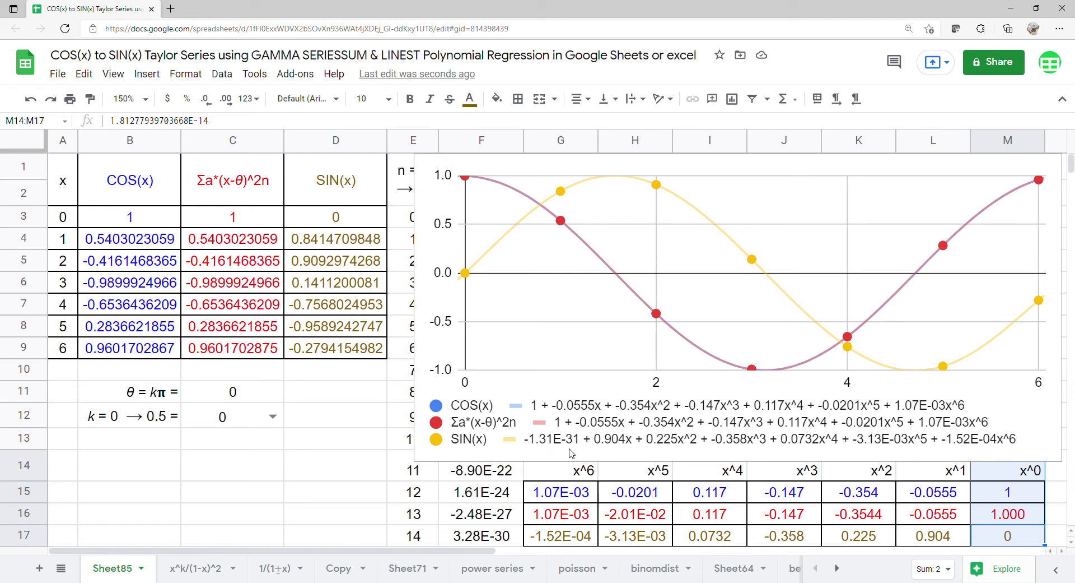
left_click_drag(955, 481, 952, 531)
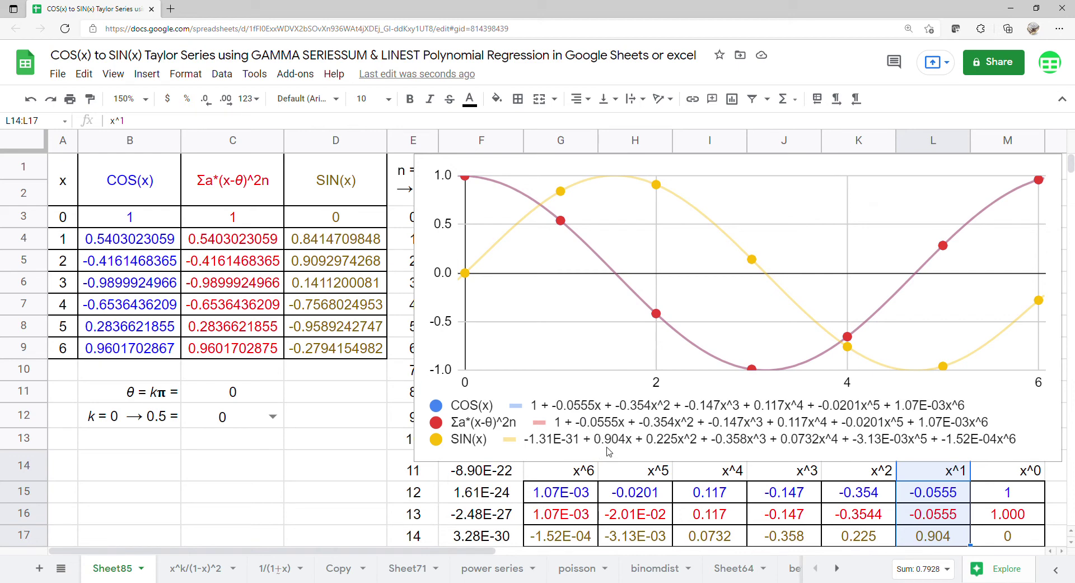
left_click_drag(872, 479, 876, 535)
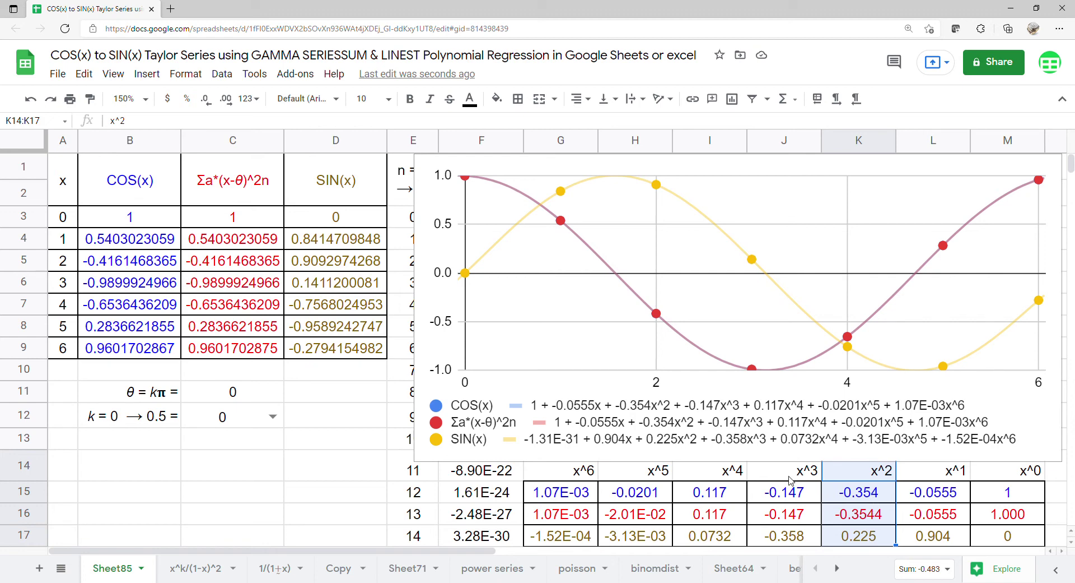
left_click_drag(789, 479, 789, 532)
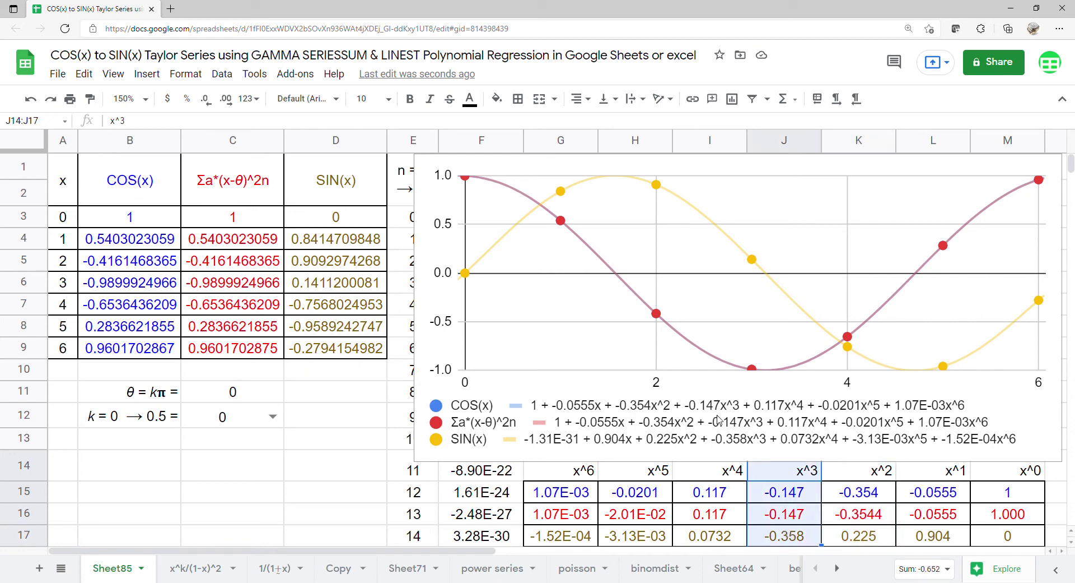
left_click_drag(720, 476, 722, 536)
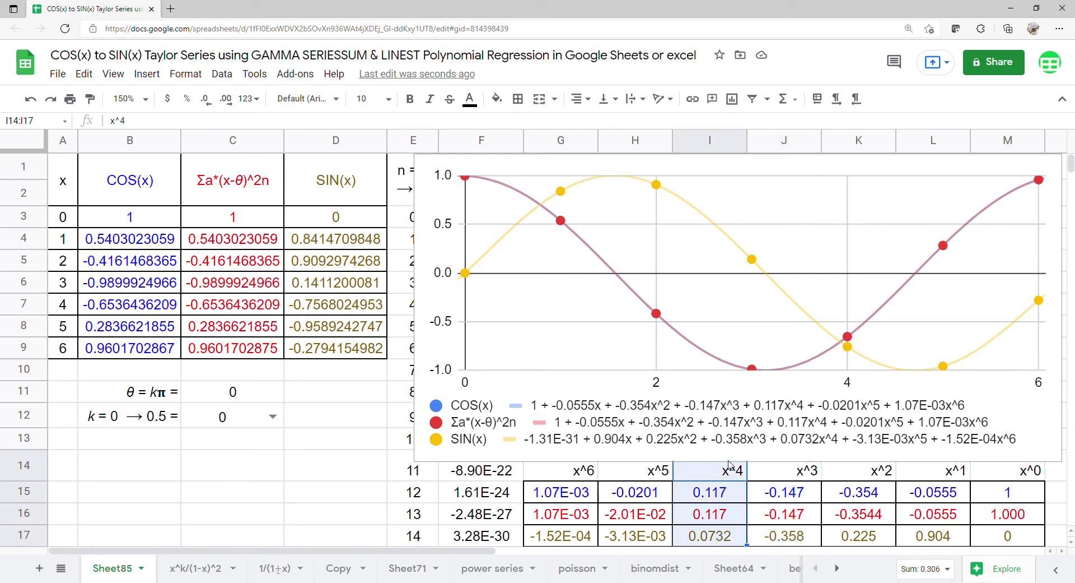
left_click_drag(657, 480, 660, 536)
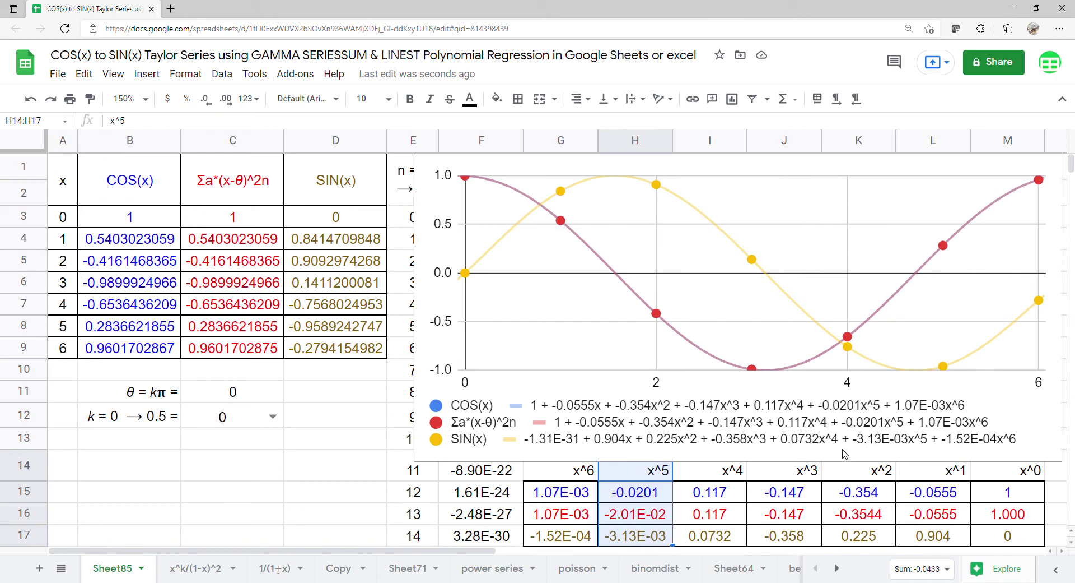
left_click_drag(588, 479, 582, 532)
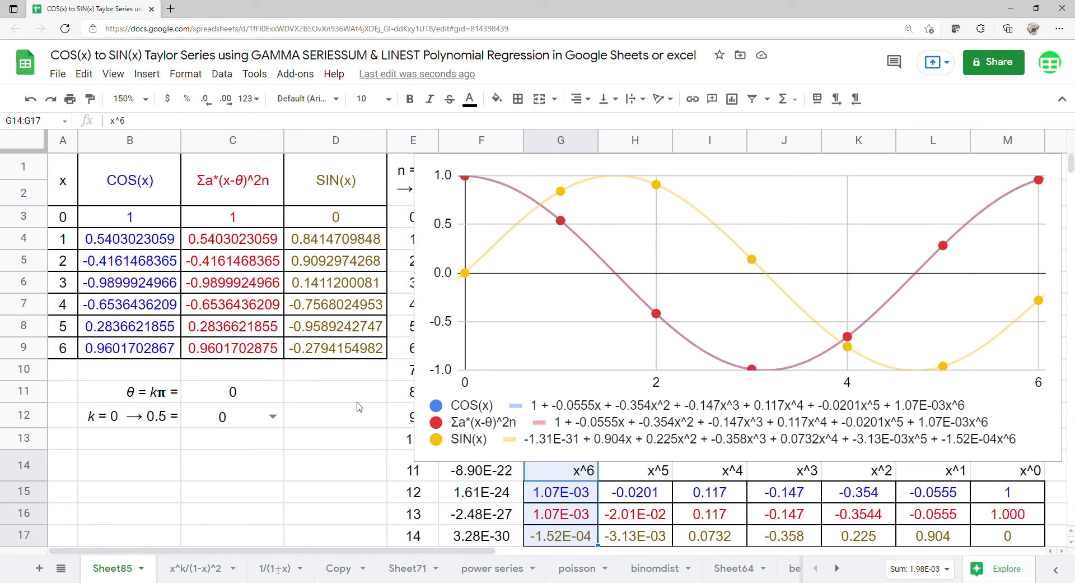
Set k in C12 to 0.1, 0.2, 0.3, 0.4 and finally 0.5 to shift the series from COS(x) to SIN(x)
left_click(276, 425)
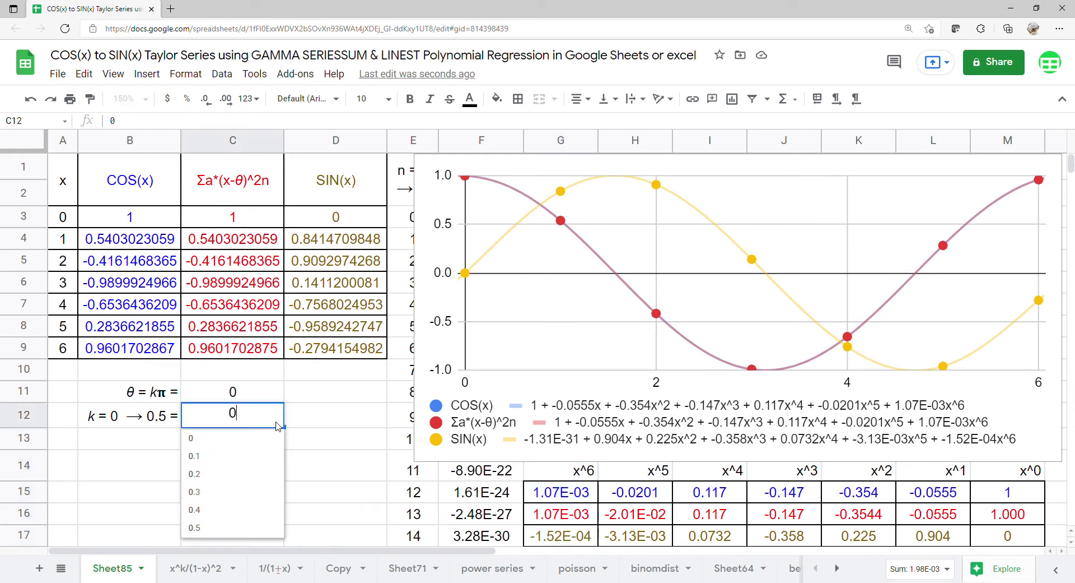
left_click(252, 456)
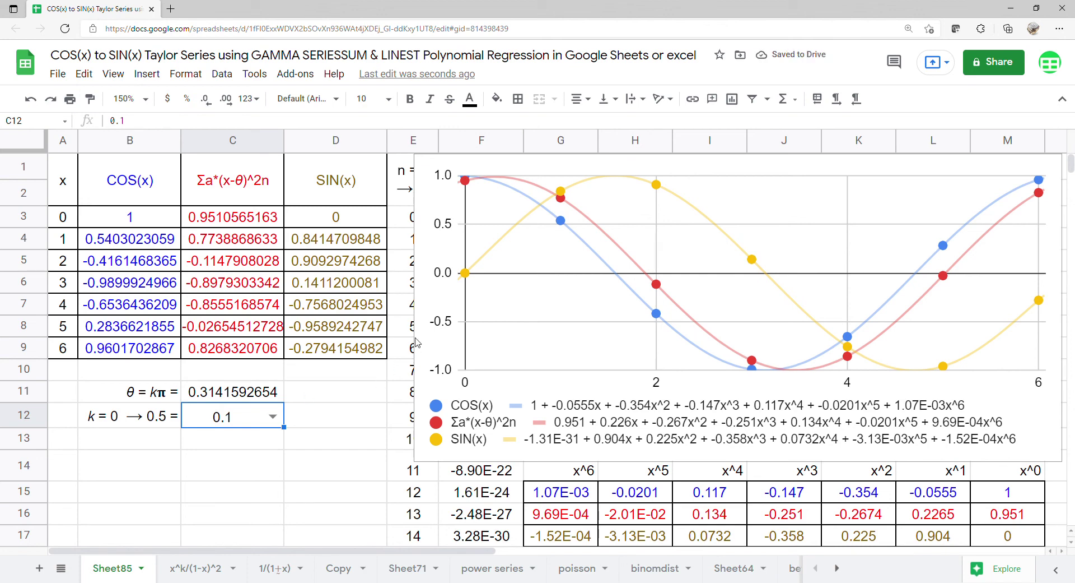
left_click_drag(224, 185, 232, 347)
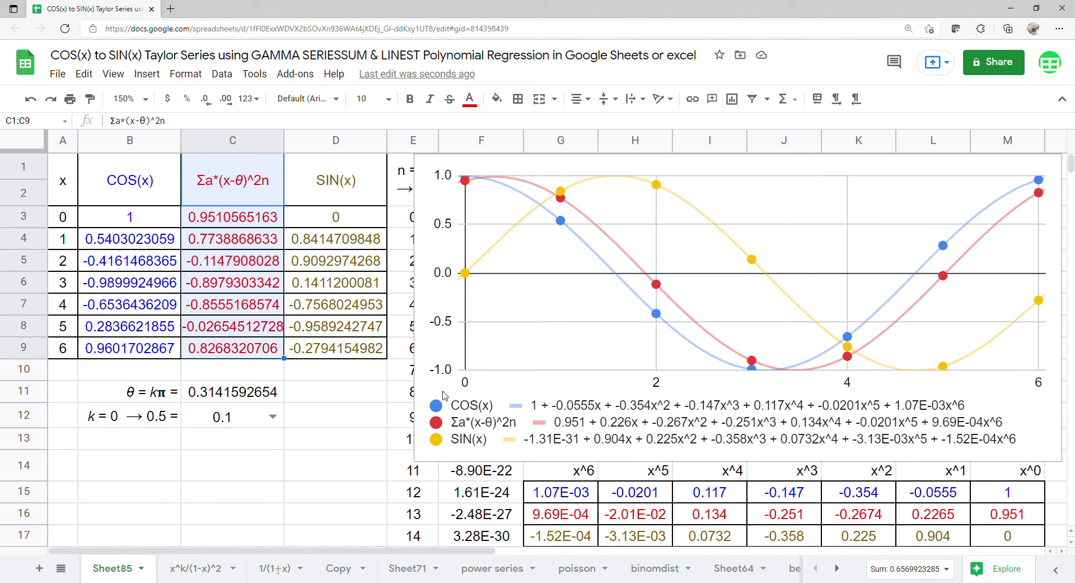
left_click(273, 416)
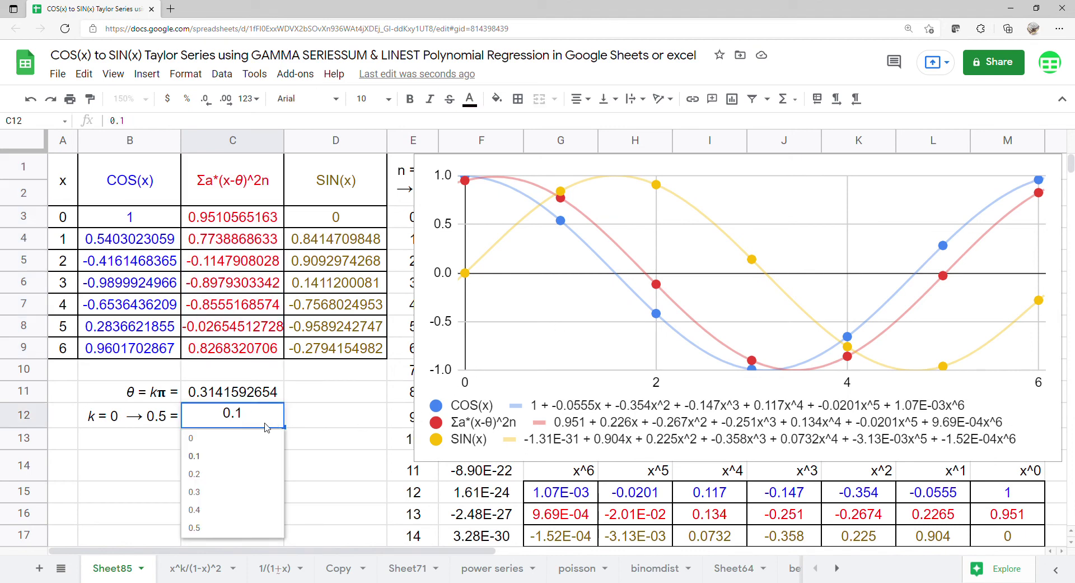
left_click(242, 474)
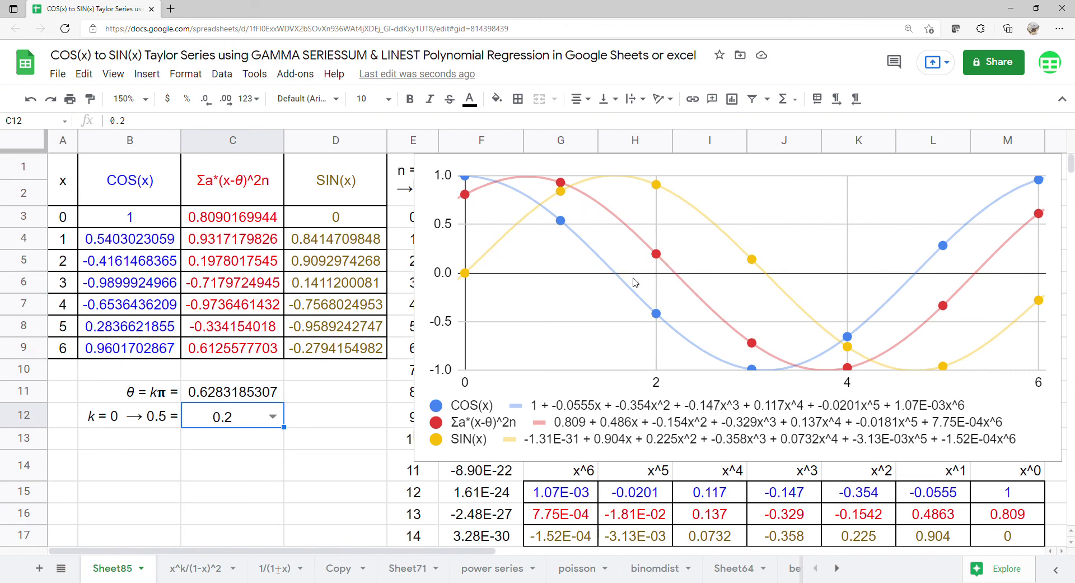
left_click(275, 420)
left_click(236, 500)
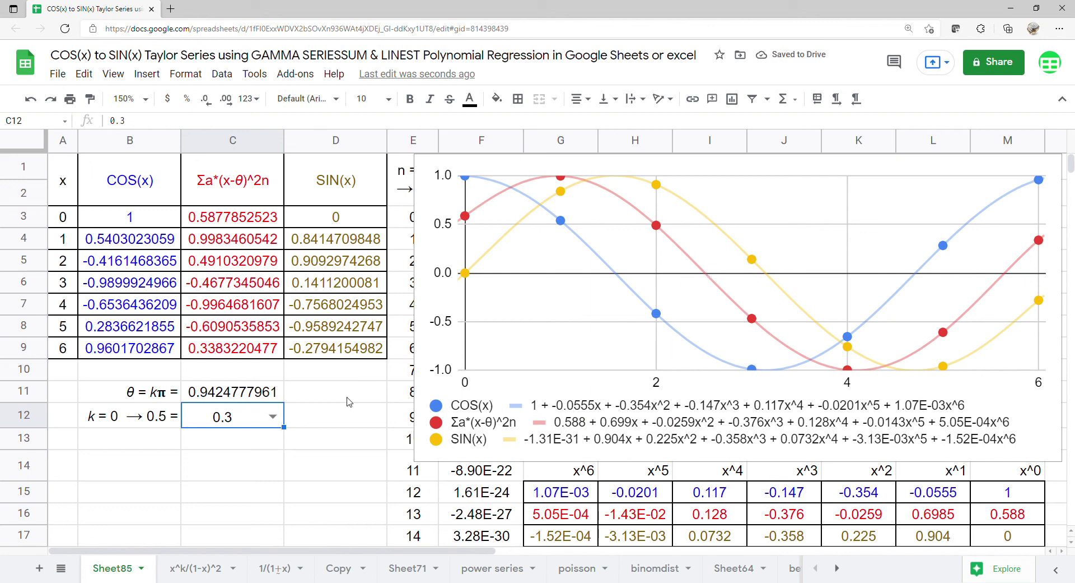
double_click(284, 423)
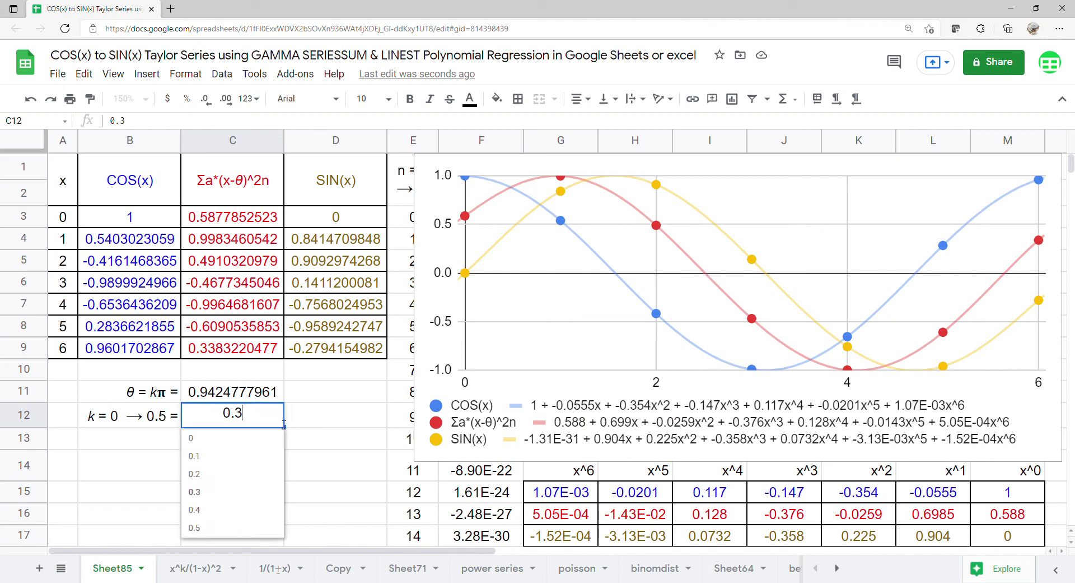
left_click(247, 510)
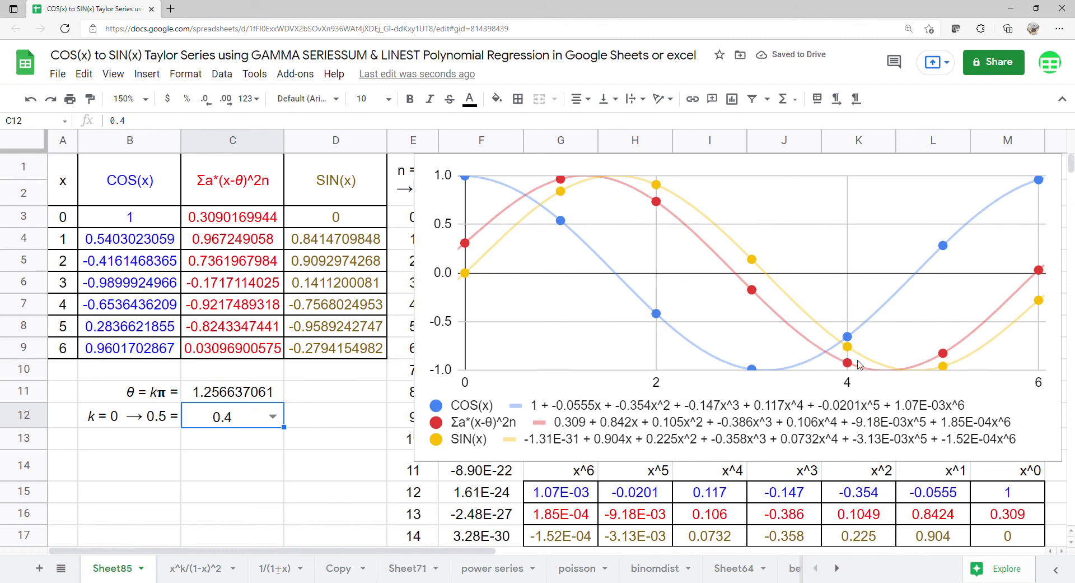
left_click(273, 419)
left_click(228, 528)
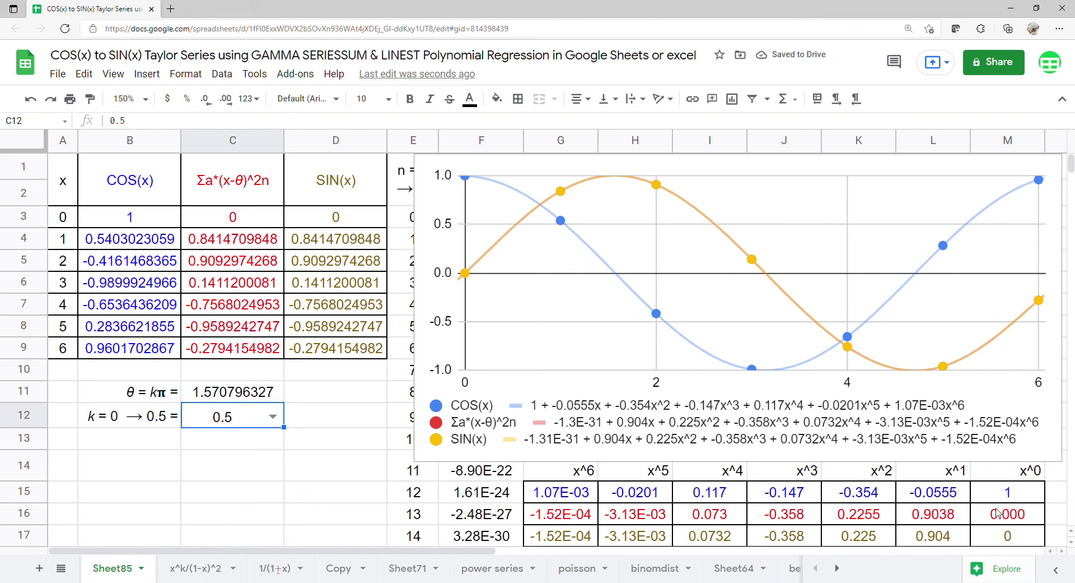
Compare the Taylor series with SIN(x), both in the LINEST rows G16:M17 and in the value columns C and D
left_click_drag(1000, 515, 577, 534)
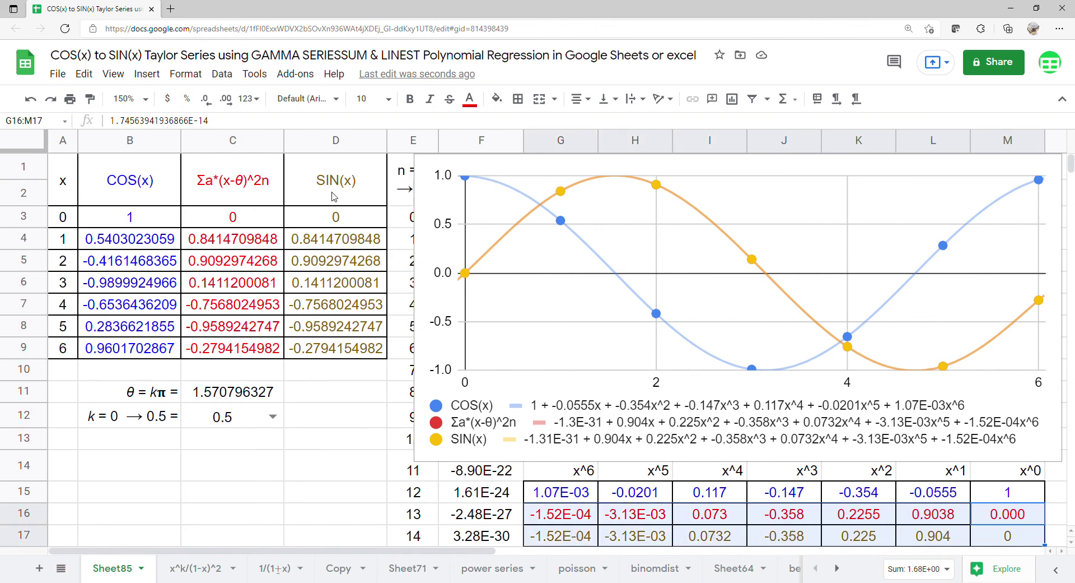
left_click_drag(334, 186, 337, 342)
left_click_drag(255, 196, 317, 357)
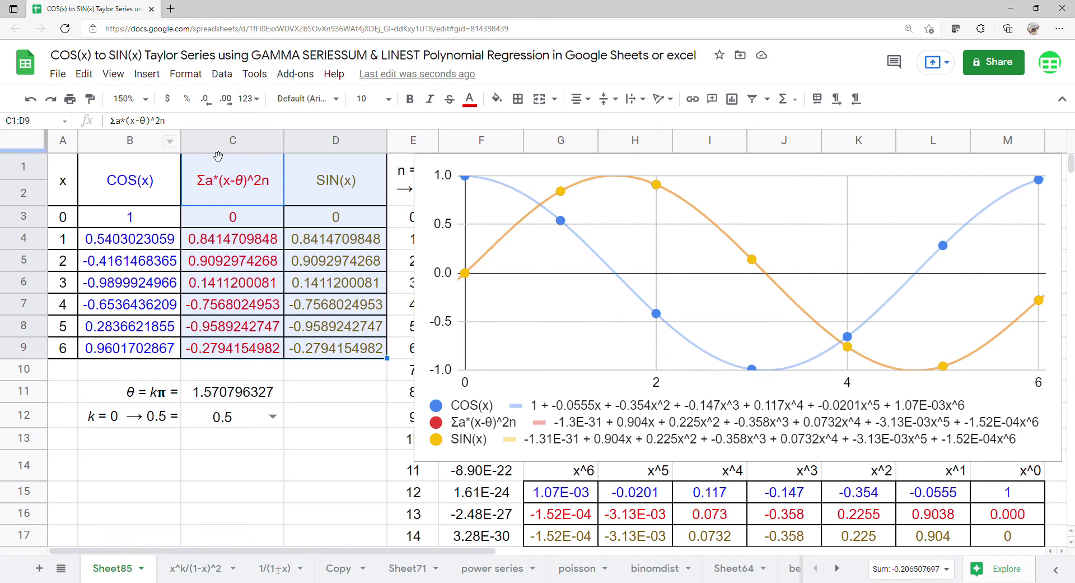
left_click_drag(217, 163, 239, 348)
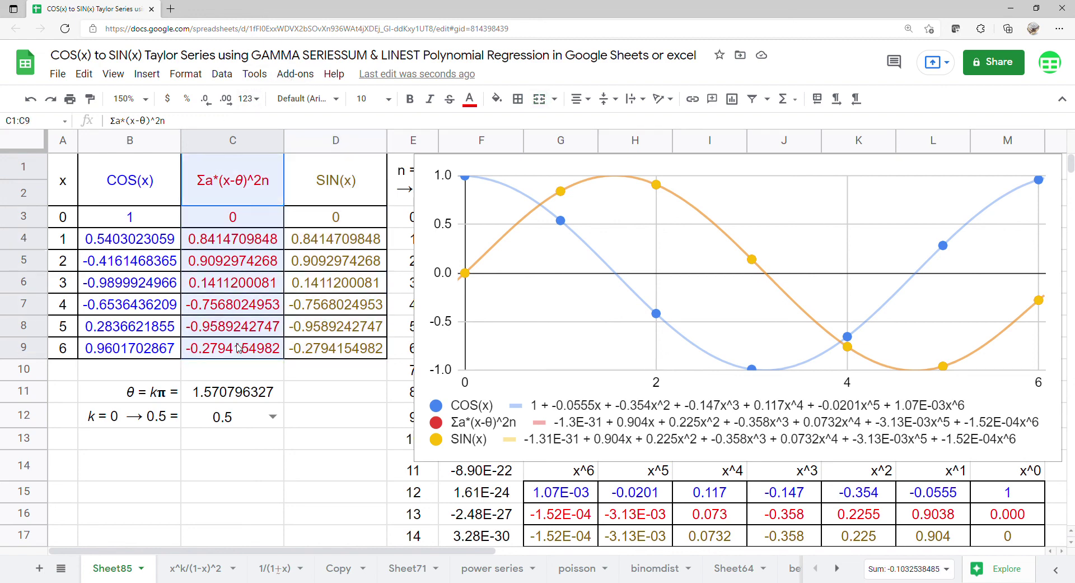